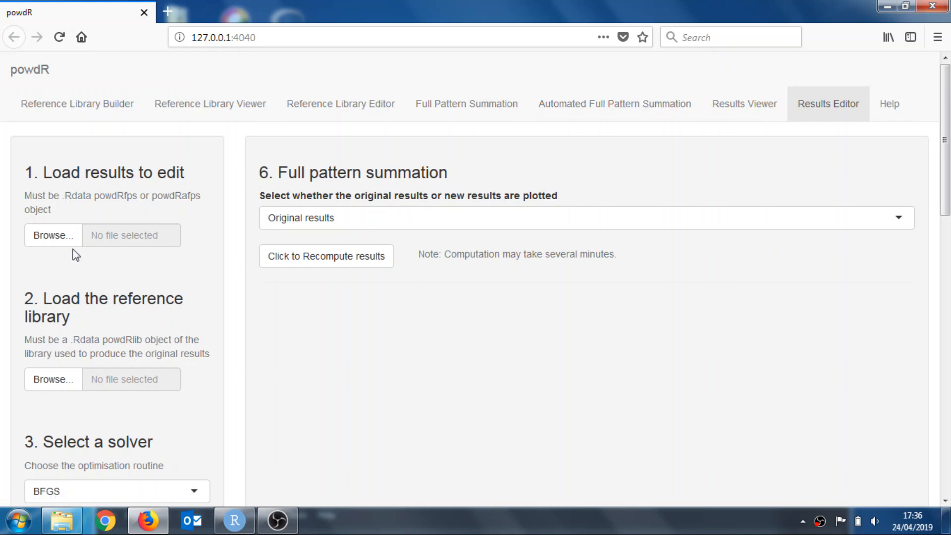
# Load afps_output.Rdata from the Desktop as the results to edit, dismissing the network connection errors.
pyautogui.click(50, 237)
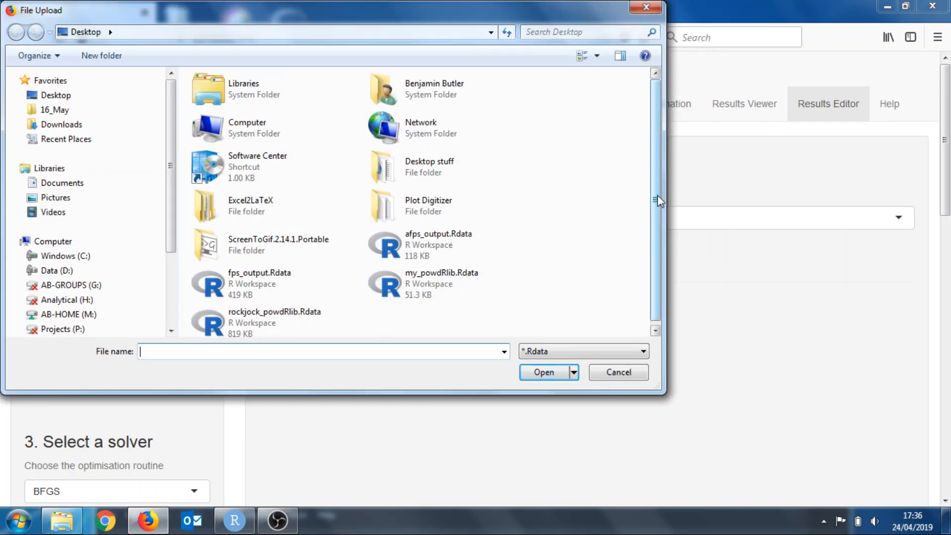
pyautogui.click(452, 264)
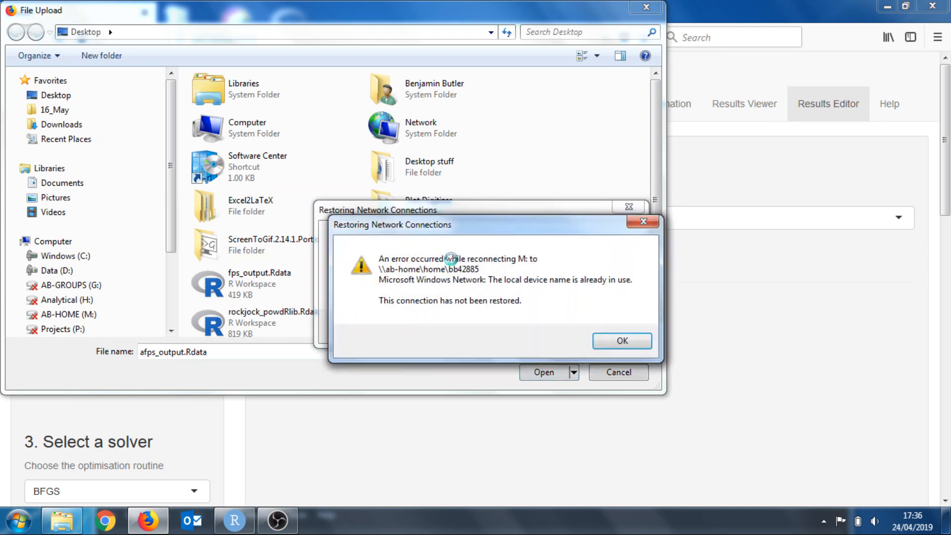
pyautogui.click(613, 342)
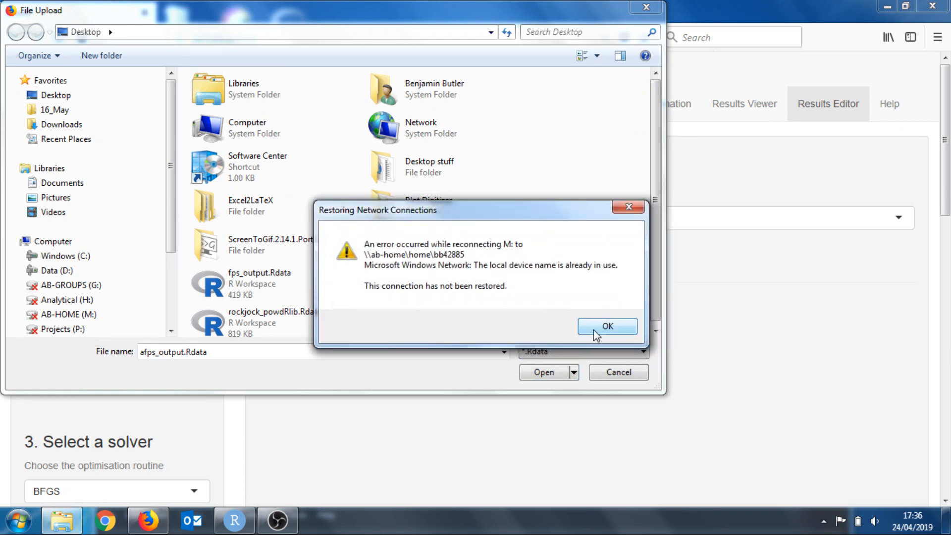
pyautogui.click(594, 329)
pyautogui.click(536, 373)
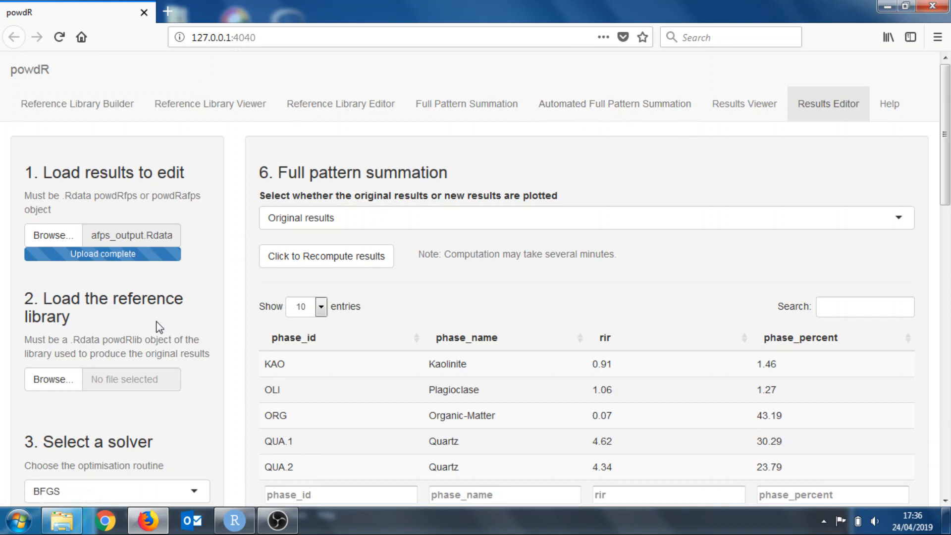
# Load my_powdRlib.Rdata from the Desktop as the reference library.
pyautogui.scroll(-1, 152, 339)
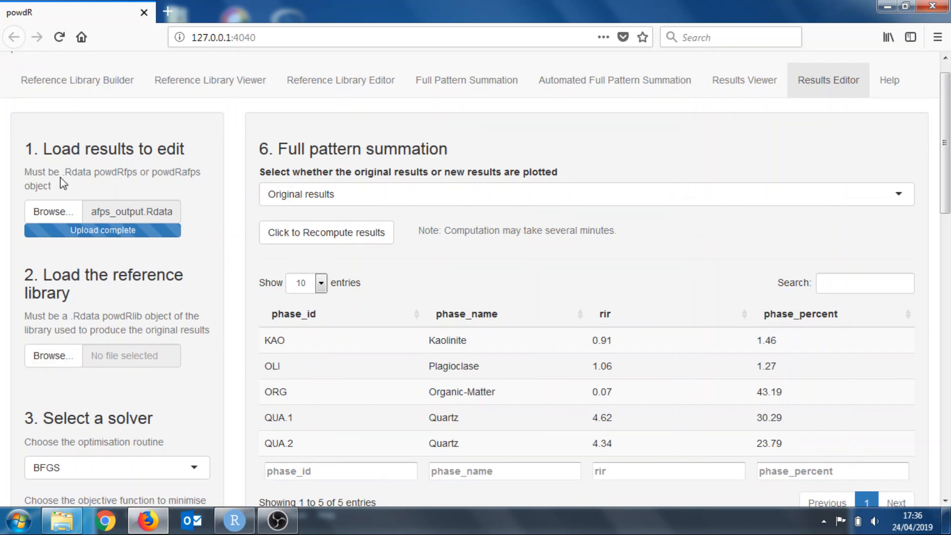
pyautogui.click(48, 355)
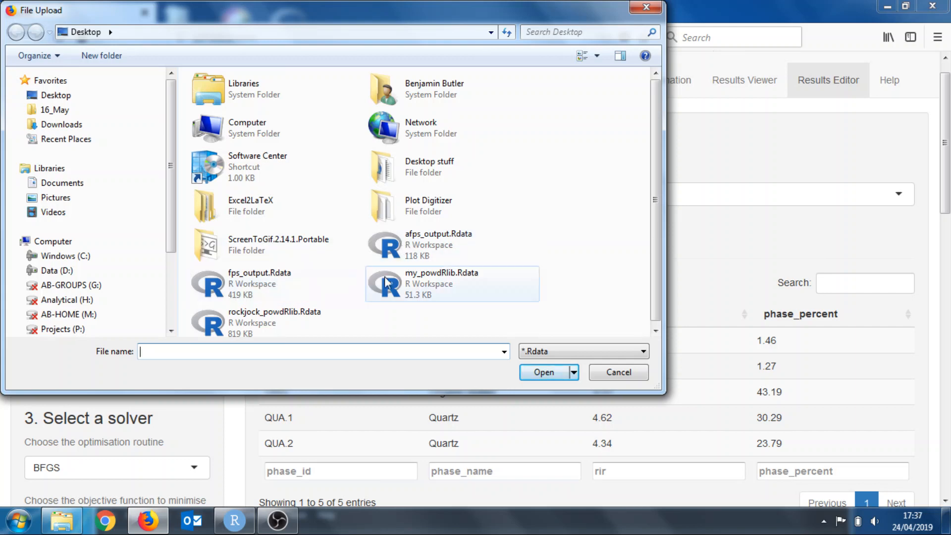
pyautogui.doubleClick(409, 284)
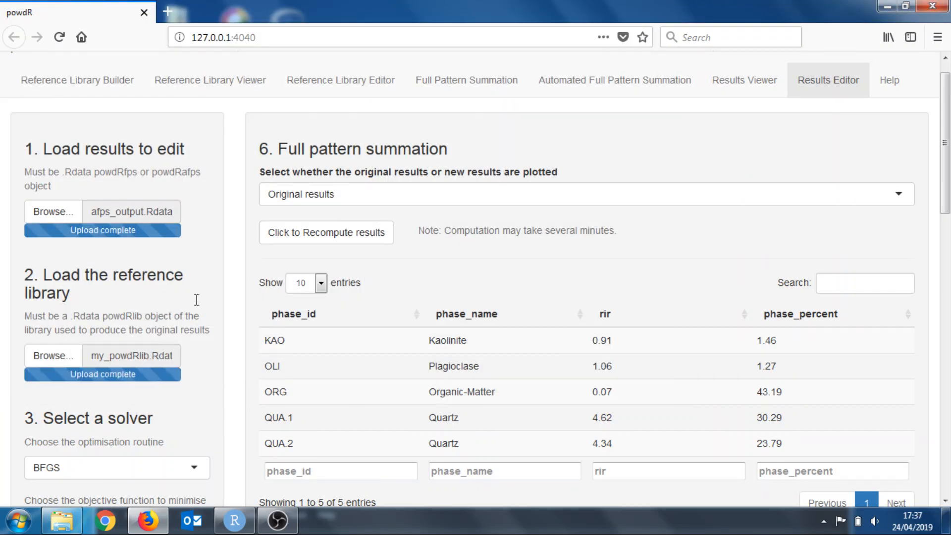
# Examine the original results' phase table and fitted pattern plot, along with the solver and phase selection settings.
pyautogui.scroll(-1, 243, 259)
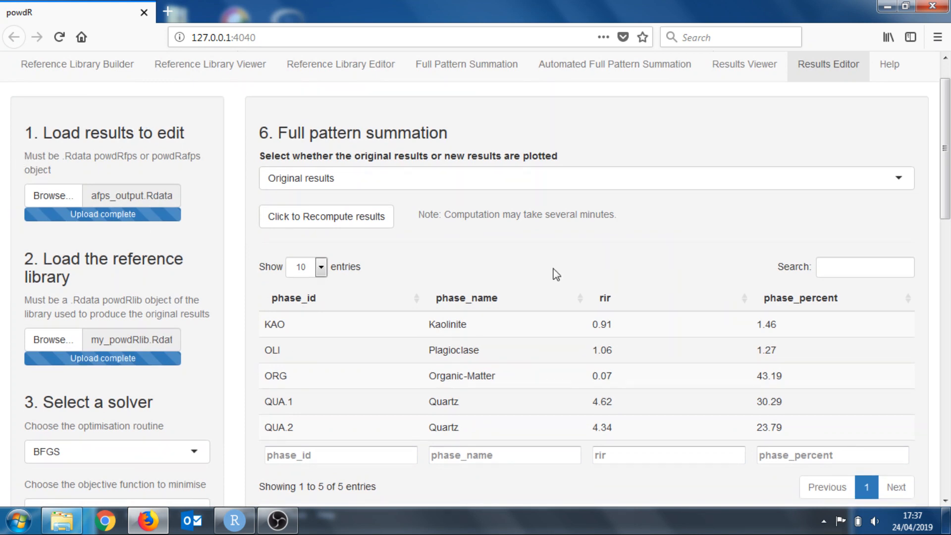
pyautogui.scroll(-1, 556, 275)
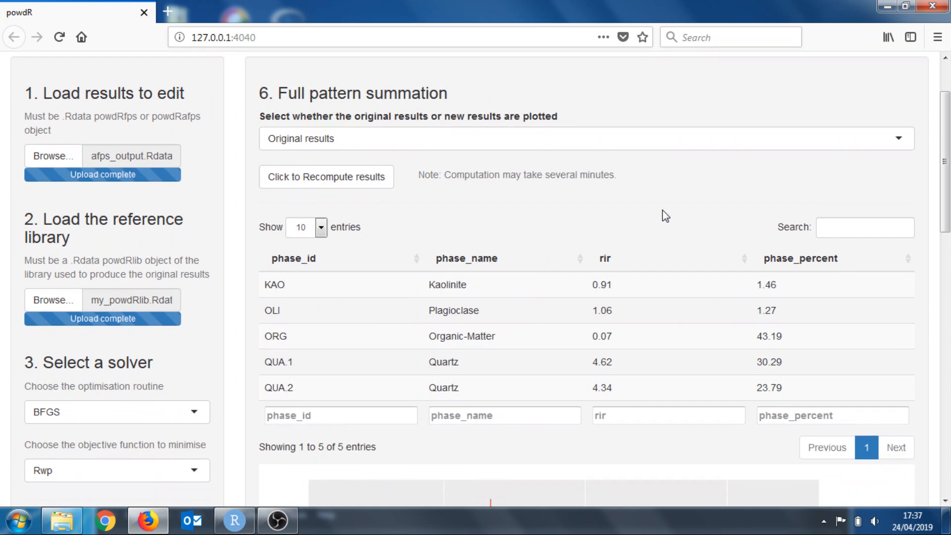
pyautogui.scroll(-5, 563, 302)
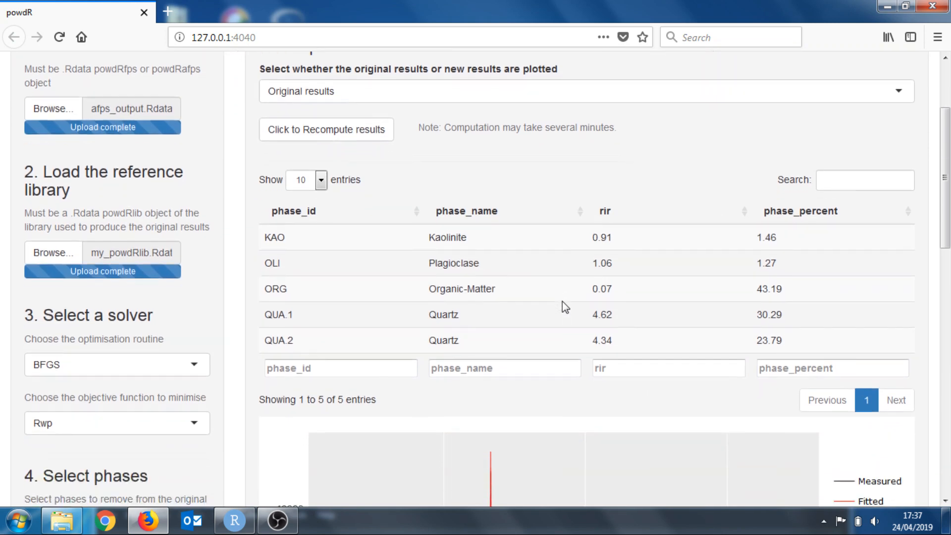
pyautogui.scroll(-5, 563, 301)
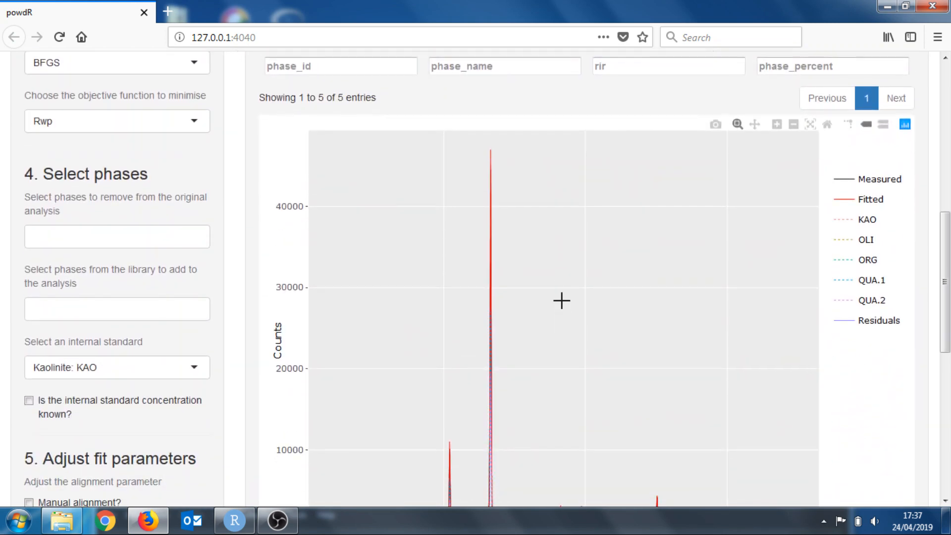
pyautogui.scroll(1, 561, 301)
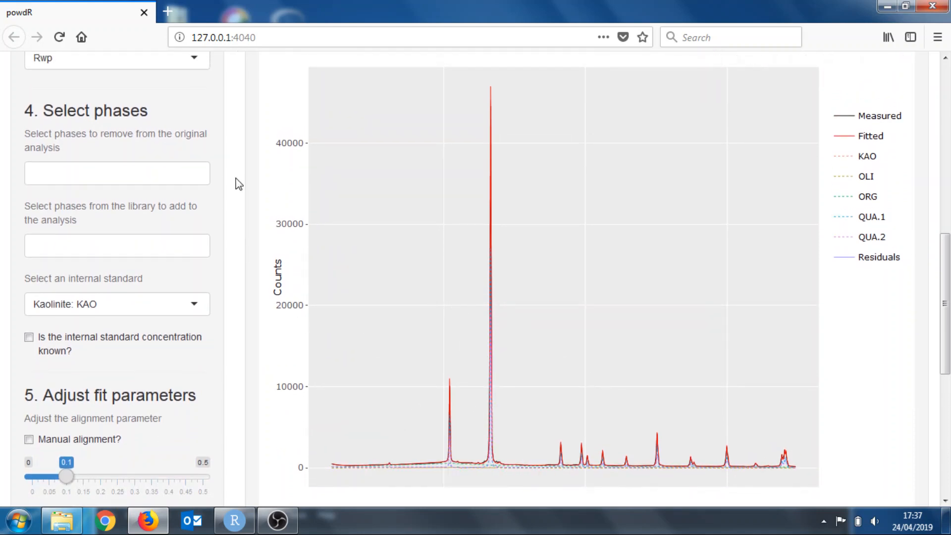
pyautogui.scroll(7, 237, 183)
pyautogui.scroll(1, 237, 183)
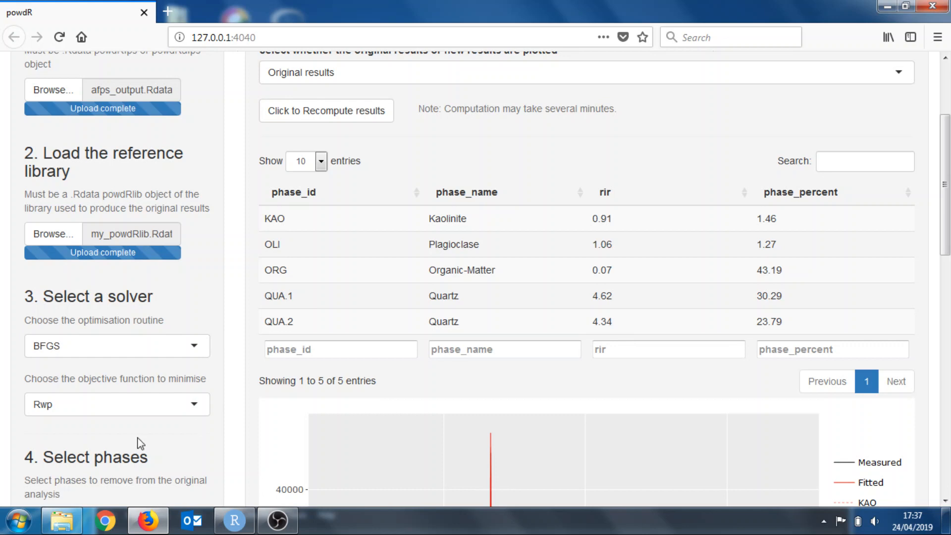
pyautogui.scroll(-4, 237, 283)
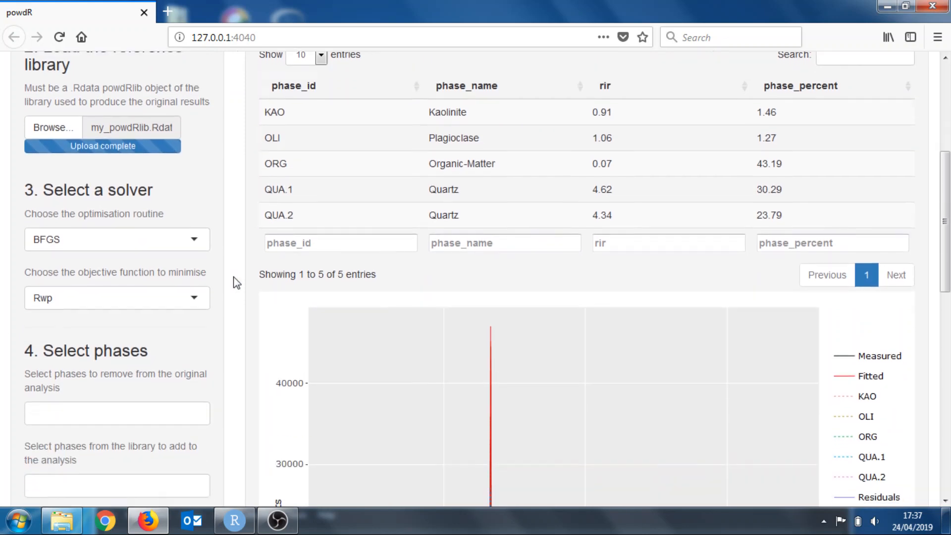
pyautogui.scroll(-1, 231, 281)
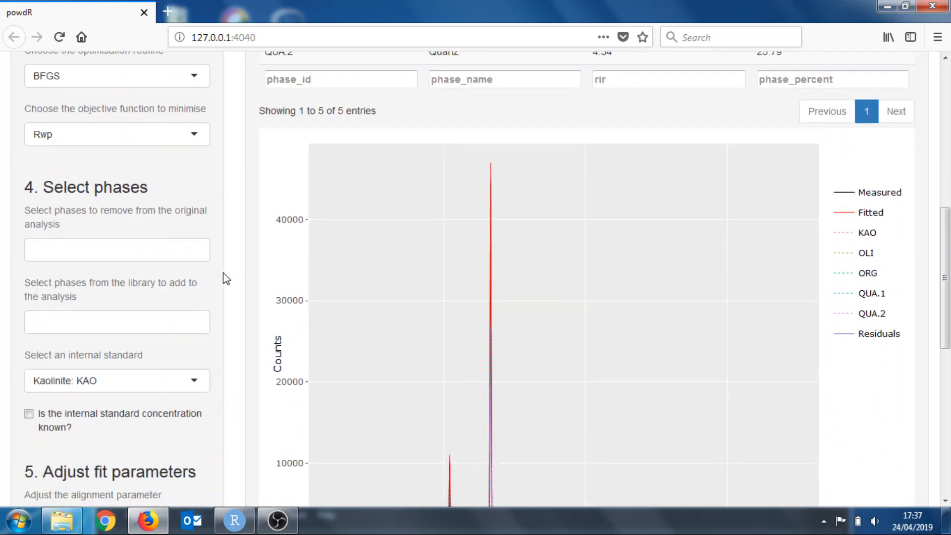
# Look through the phases that can be removed from the original analysis and those that can be added from the library.
pyautogui.click(67, 254)
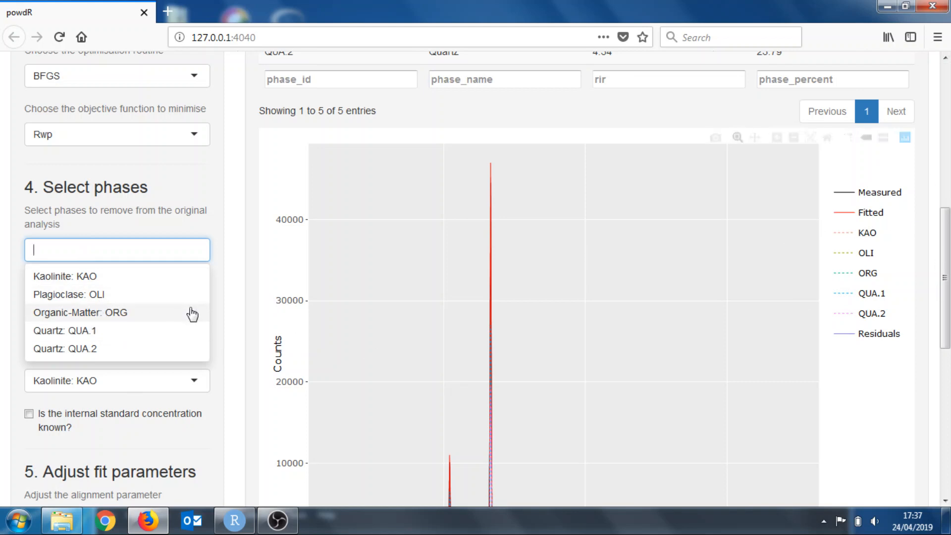
pyautogui.click(222, 233)
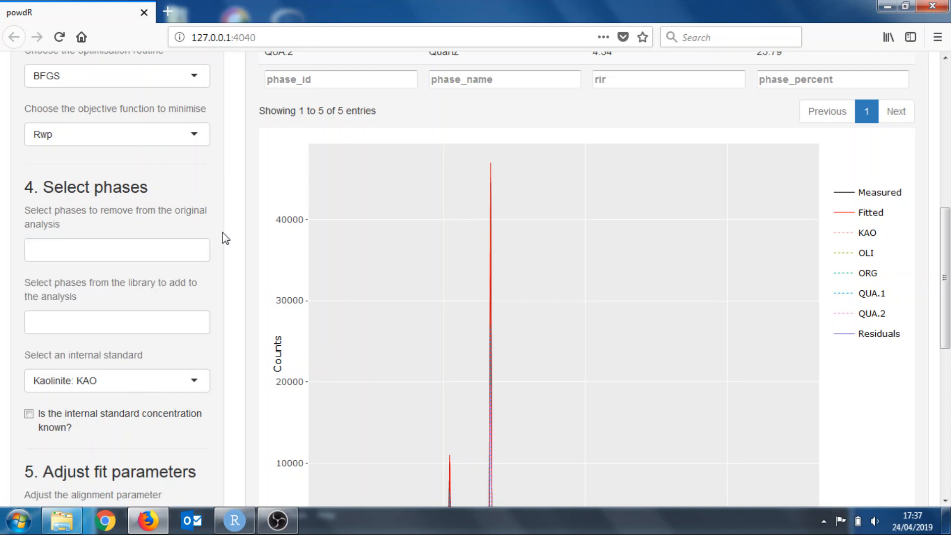
pyautogui.click(127, 327)
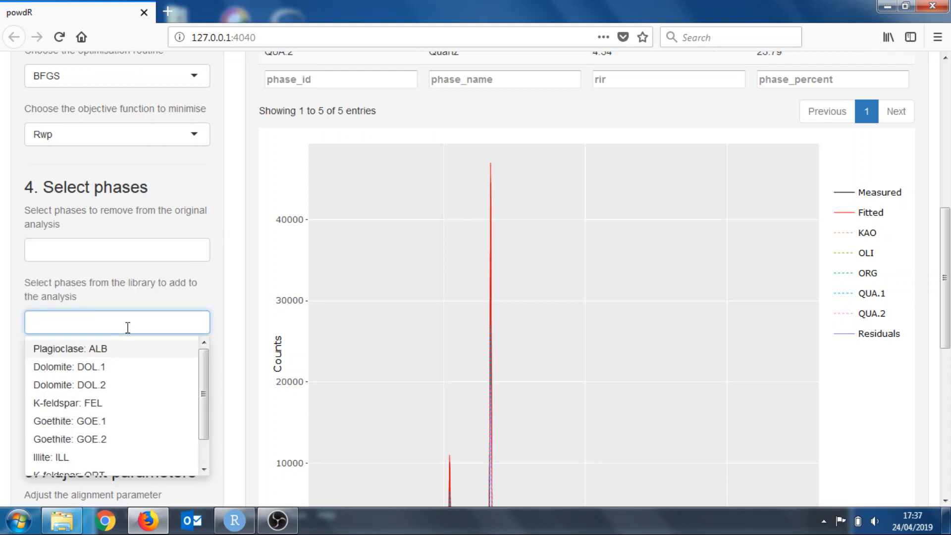
pyautogui.scroll(-1, 131, 416)
pyautogui.scroll(1, 133, 416)
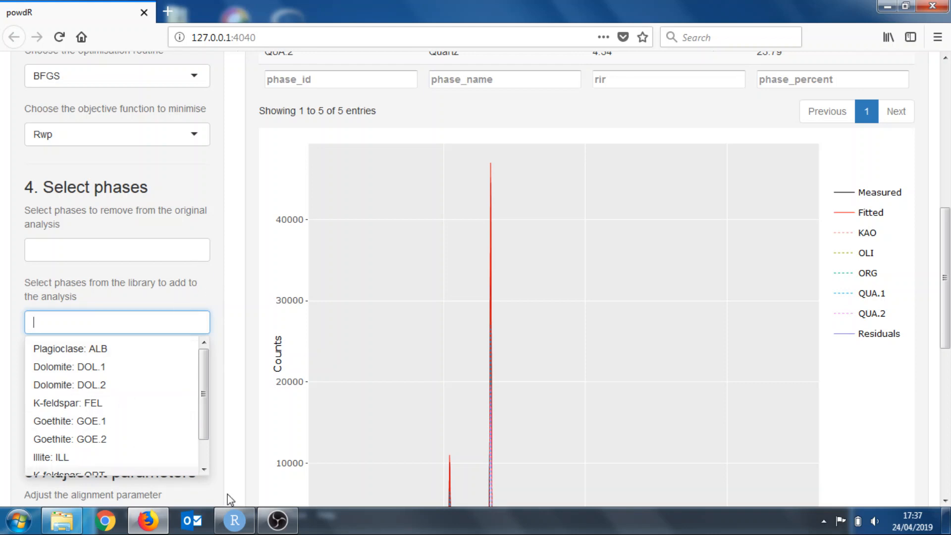
pyautogui.click(239, 257)
# Set the internal standard to Quartz: QUA.1.
pyautogui.click(172, 382)
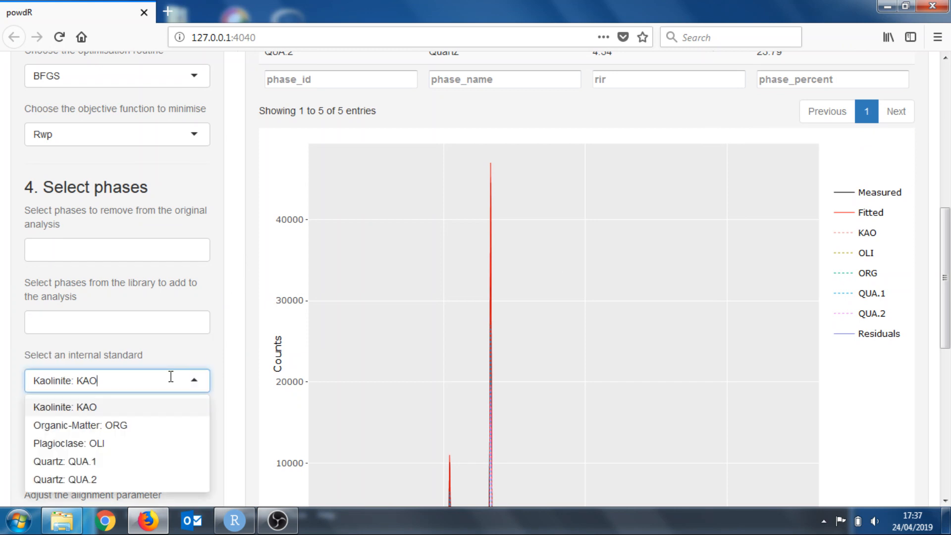
pyautogui.click(64, 461)
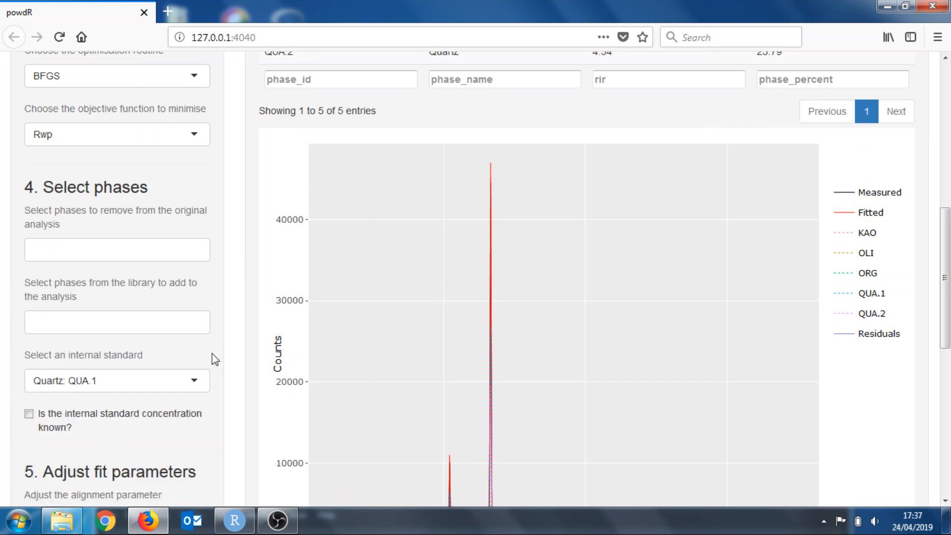
# Review the fit parameters, recompute the results, and check the computation log in the RStudio console before returning to powdR in Firefox.
pyautogui.scroll(-10, 226, 355)
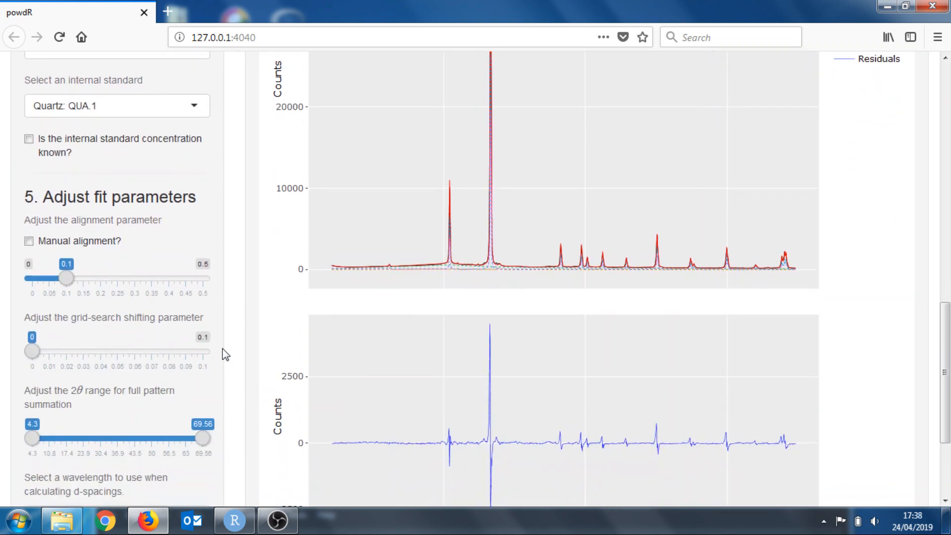
pyautogui.scroll(-4, 226, 289)
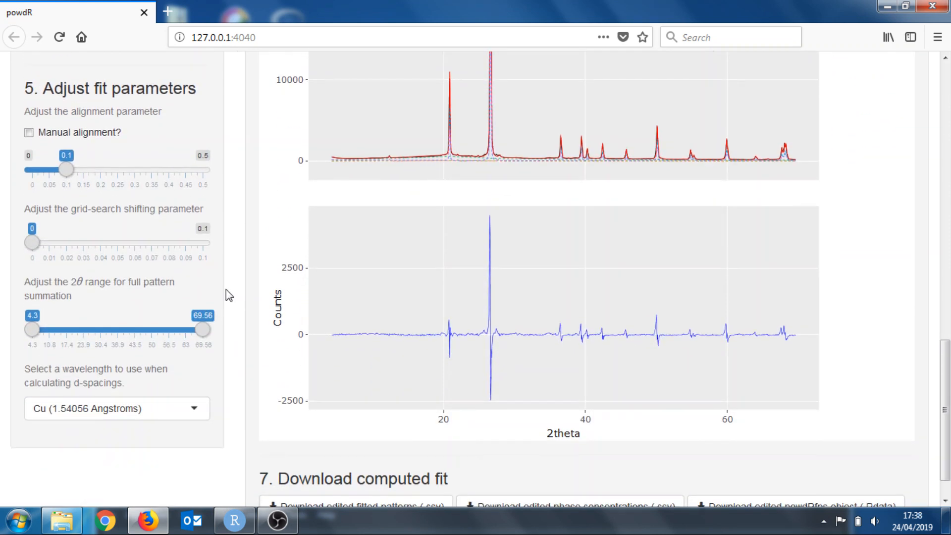
pyautogui.scroll(4, 226, 290)
pyautogui.scroll(10, 226, 289)
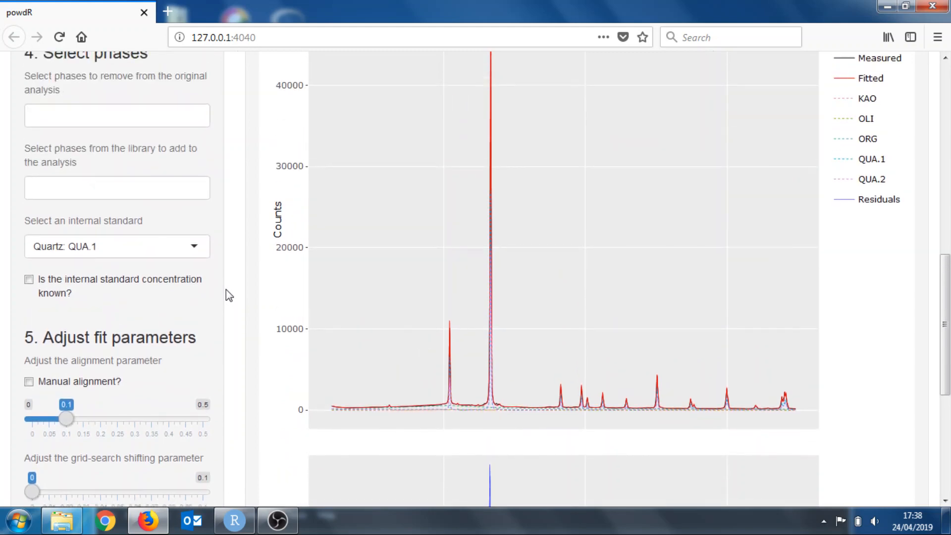
pyautogui.scroll(15, 226, 290)
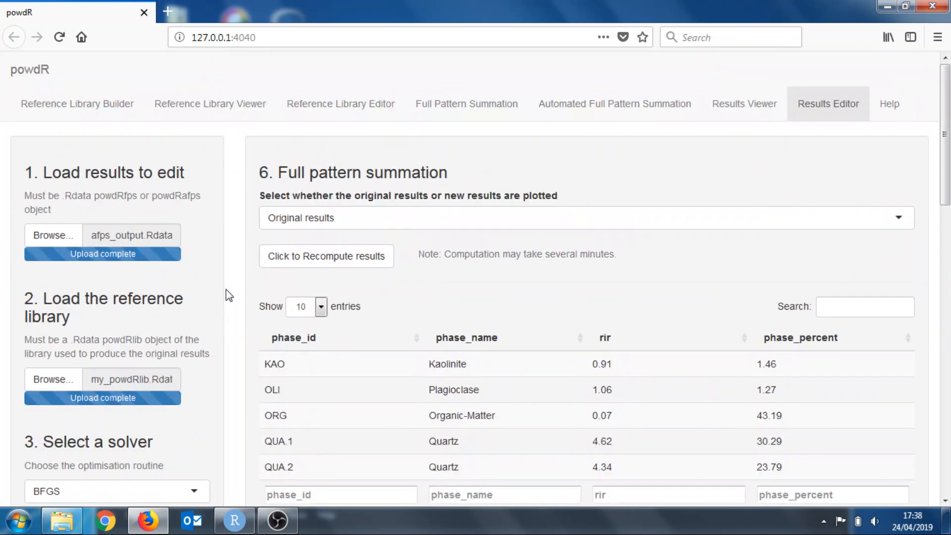
pyautogui.scroll(-2, 226, 289)
pyautogui.scroll(-1, 226, 290)
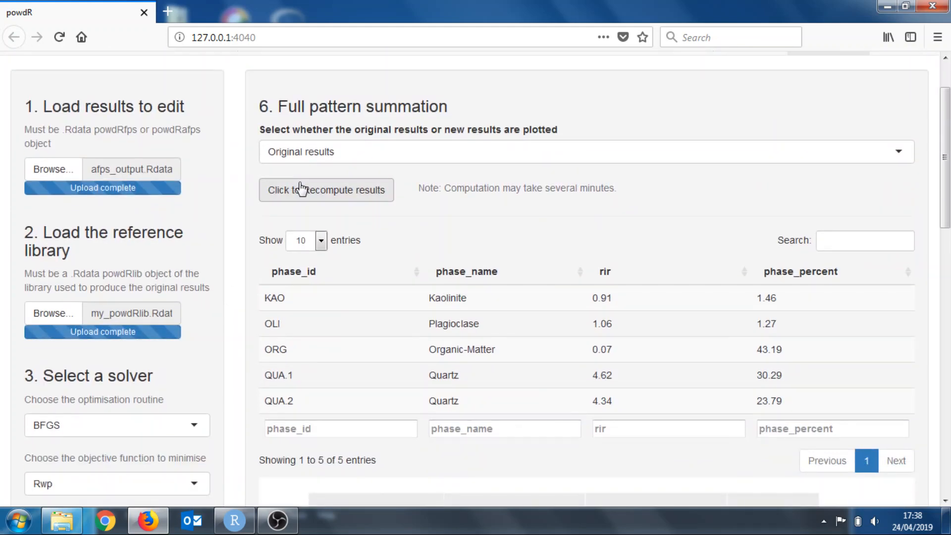
pyautogui.click(301, 189)
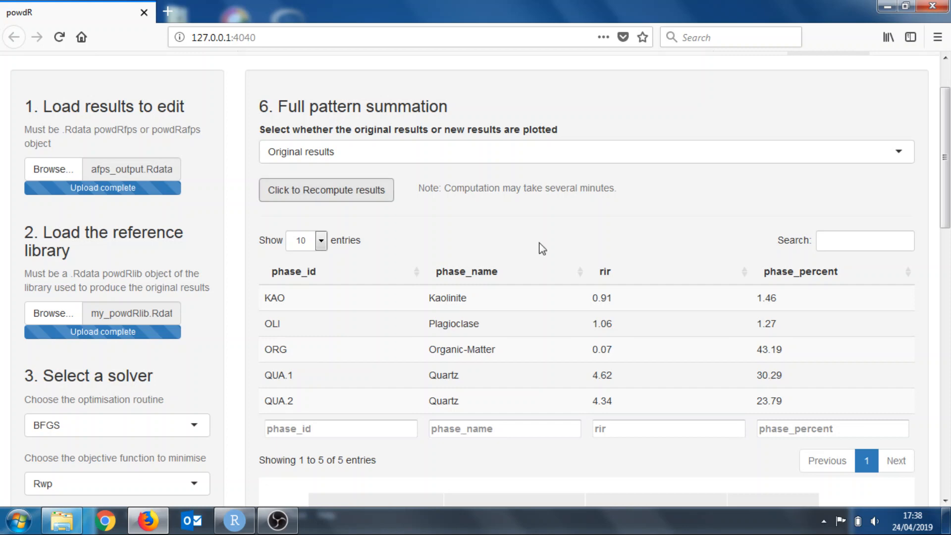
pyautogui.click(233, 519)
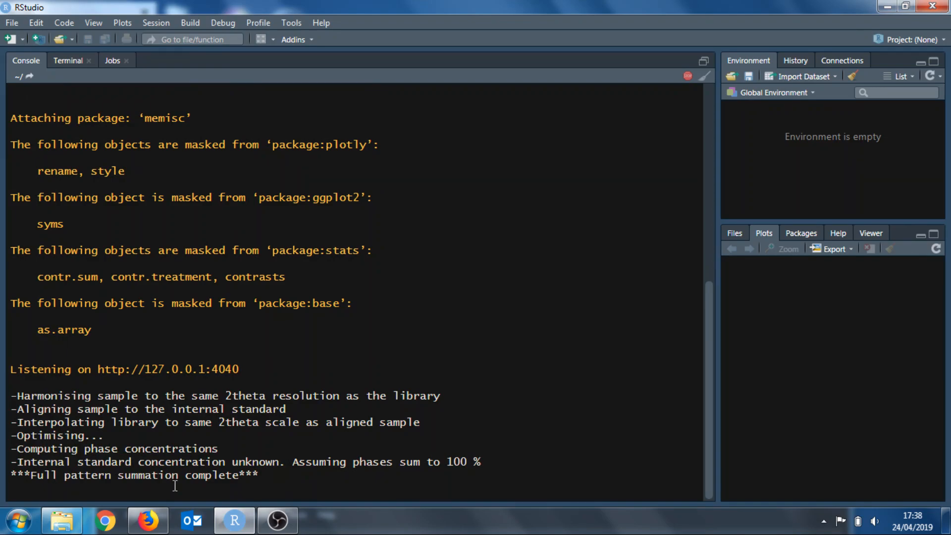
pyautogui.click(148, 520)
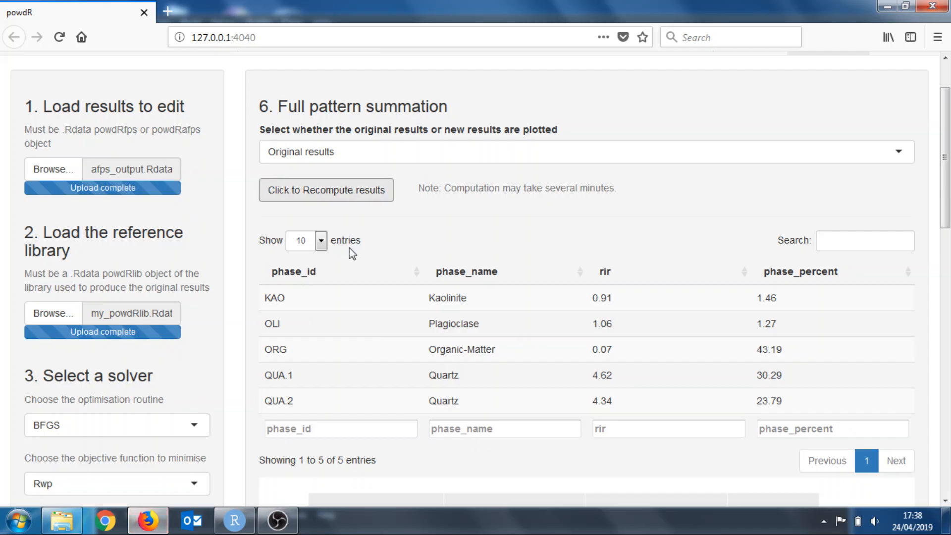
# Switch the plotted output to New results and review the recomputed phase table, fitted pattern and residuals.
pyautogui.click(509, 151)
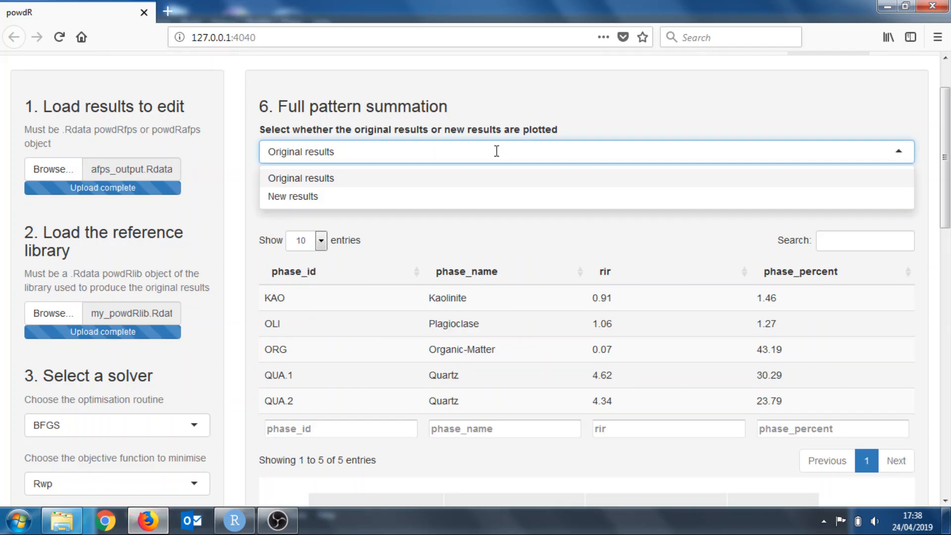
pyautogui.click(313, 197)
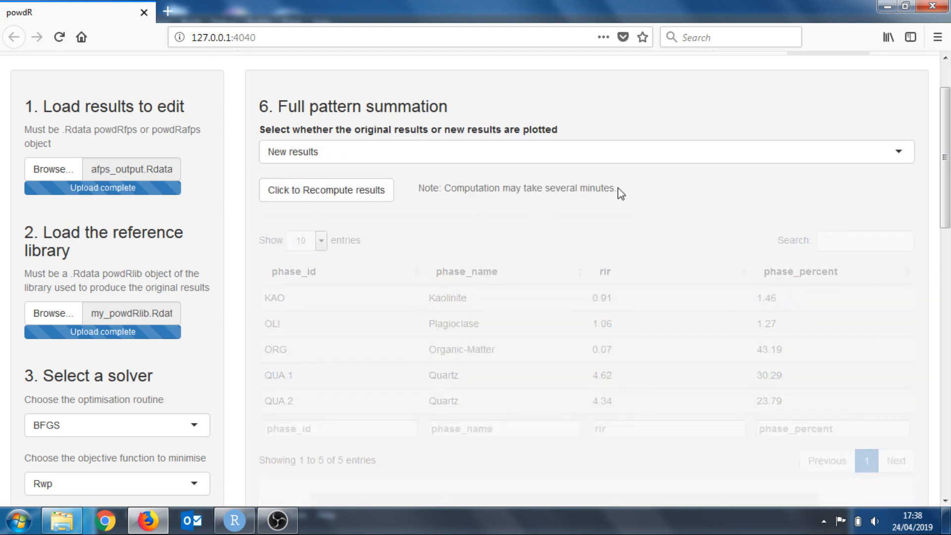
pyautogui.scroll(-4, 663, 236)
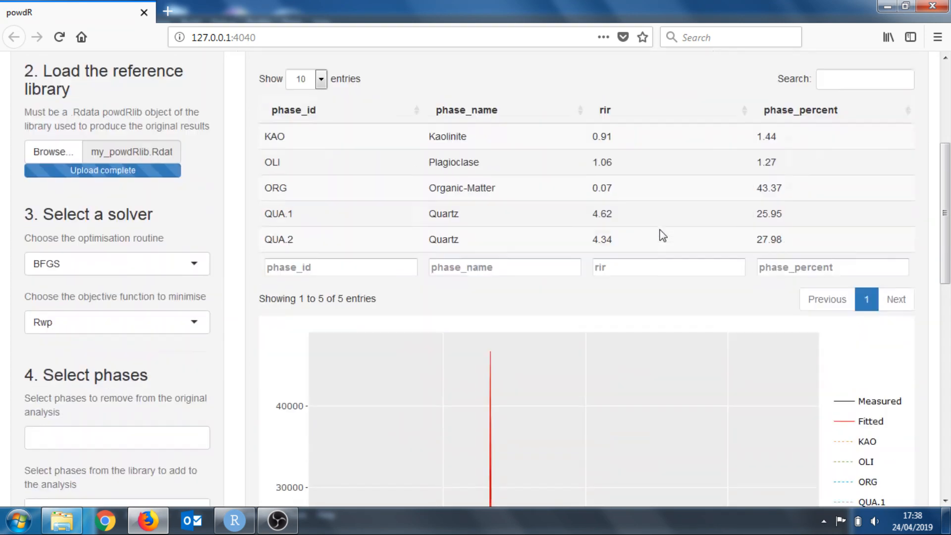
pyautogui.scroll(-3, 663, 236)
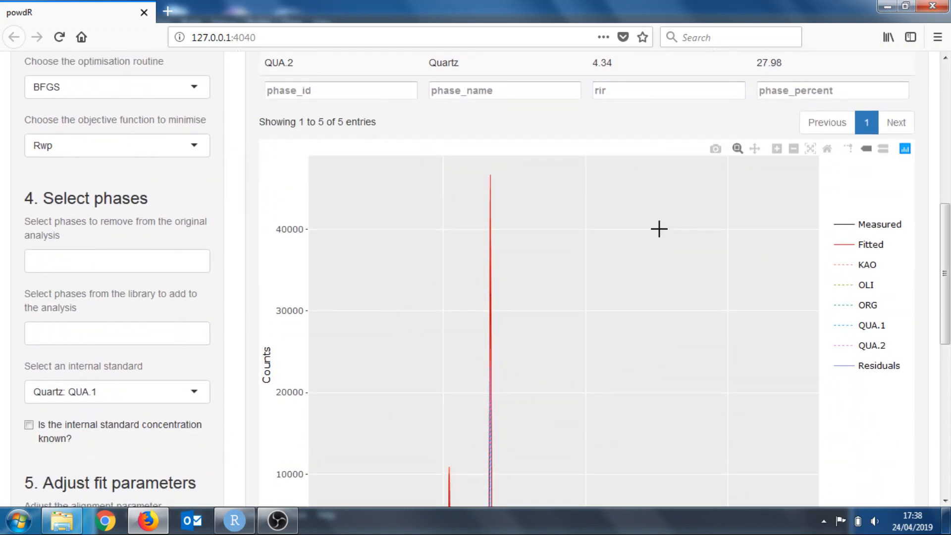
pyautogui.scroll(-1, 659, 229)
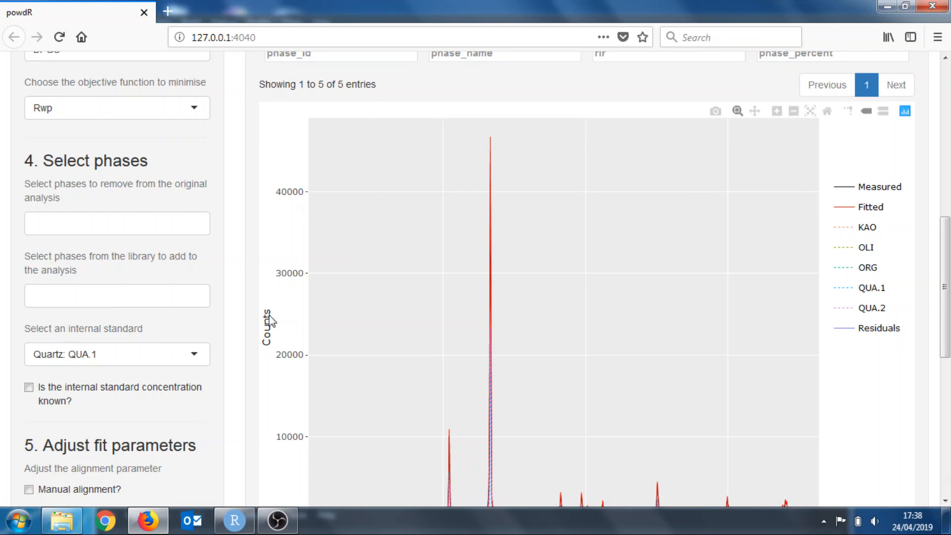
pyautogui.scroll(-3, 269, 315)
pyautogui.scroll(-2, 269, 316)
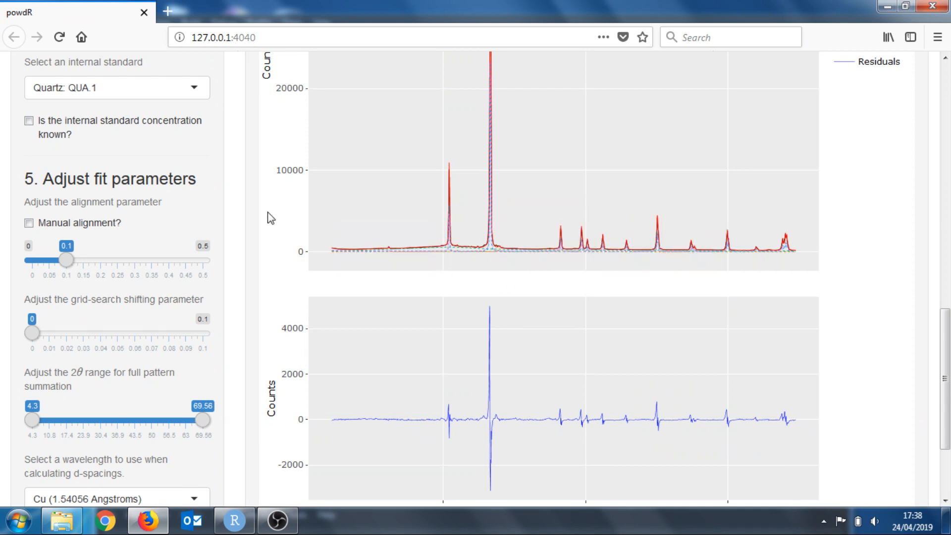
# Set the internal standard to Quartz: QUA.2 and recompute the full pattern summation results.
pyautogui.scroll(1, 271, 218)
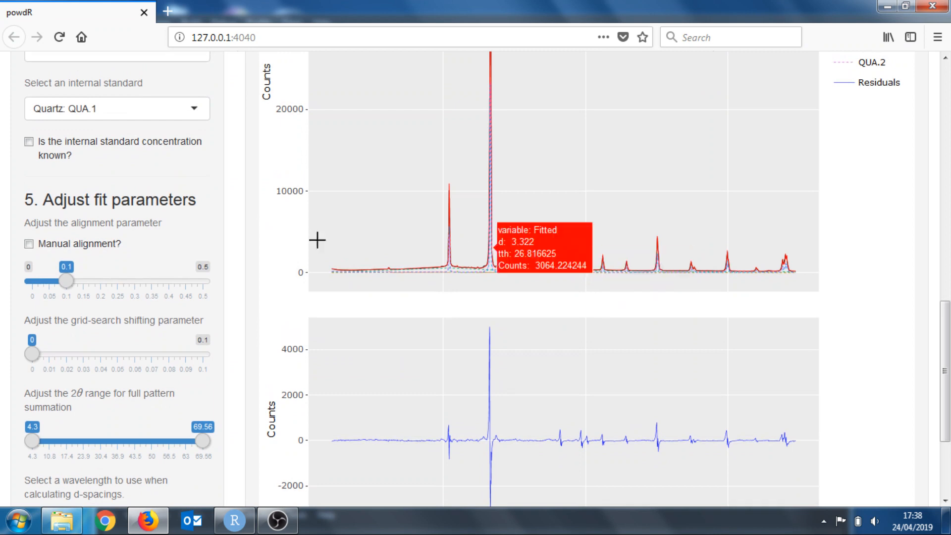
pyautogui.click(188, 108)
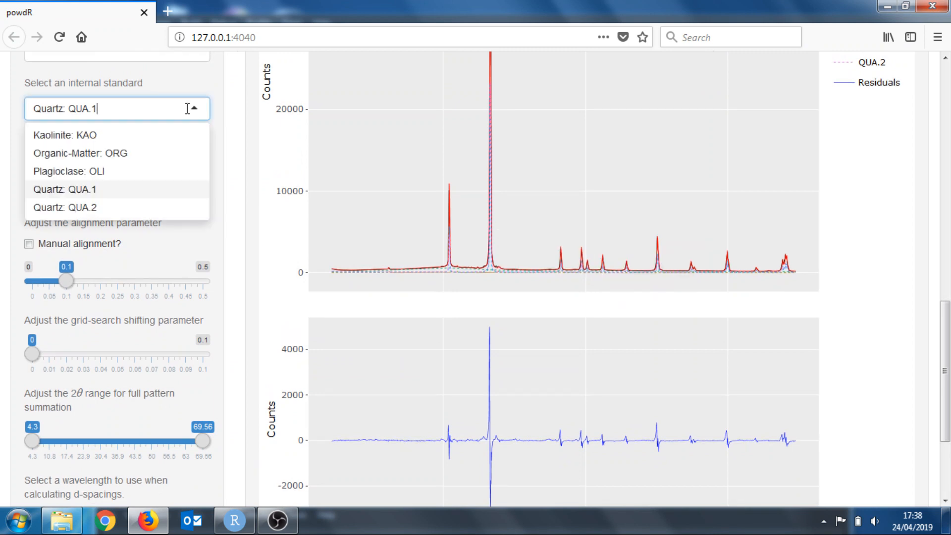
pyautogui.click(145, 210)
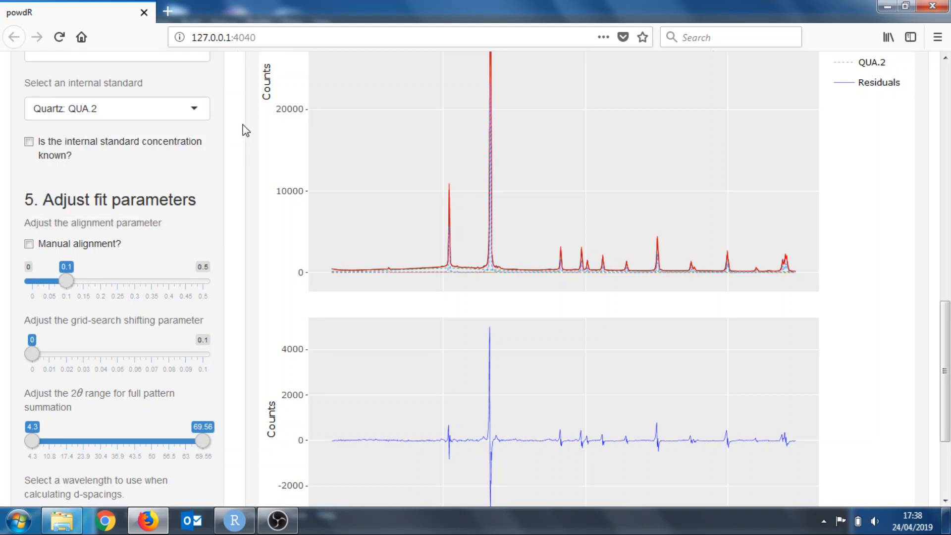
pyautogui.scroll(1, 243, 130)
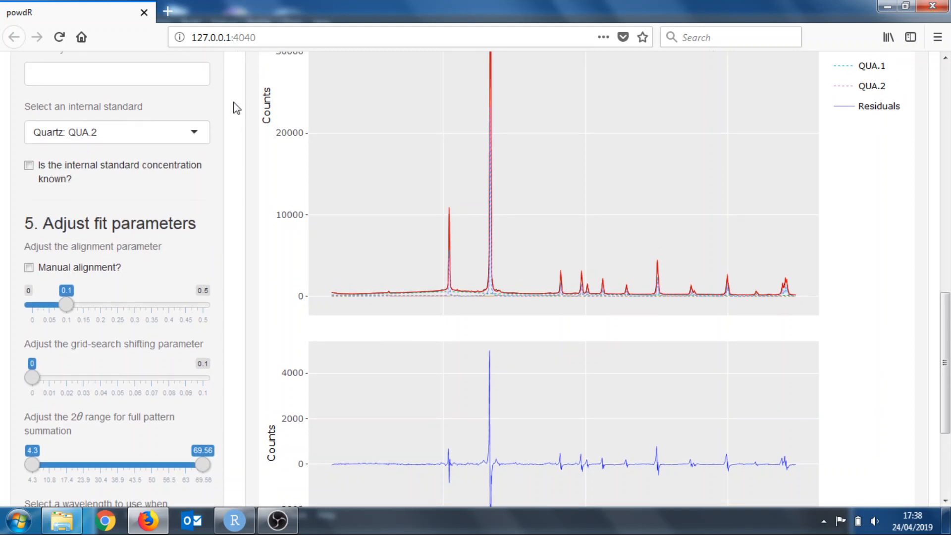
pyautogui.scroll(10, 237, 108)
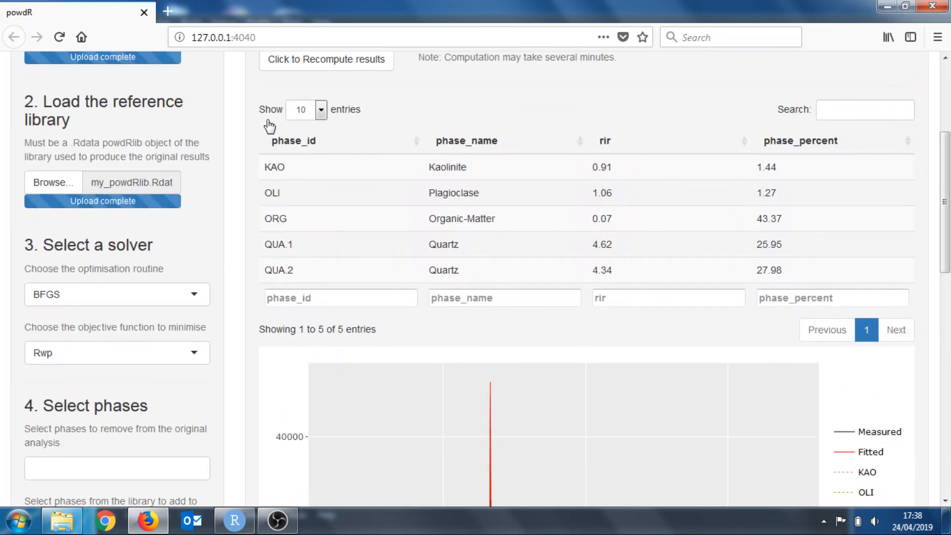
pyautogui.scroll(4, 269, 126)
pyautogui.click(386, 159)
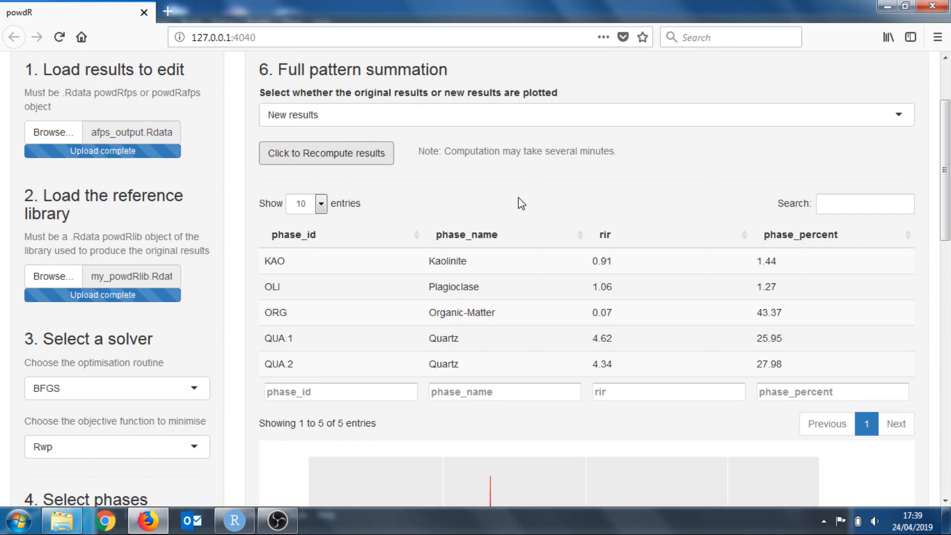
# Review the recomputed phase table, fitted pattern and residuals for the QUA.2 internal standard.
pyautogui.scroll(-2, 520, 199)
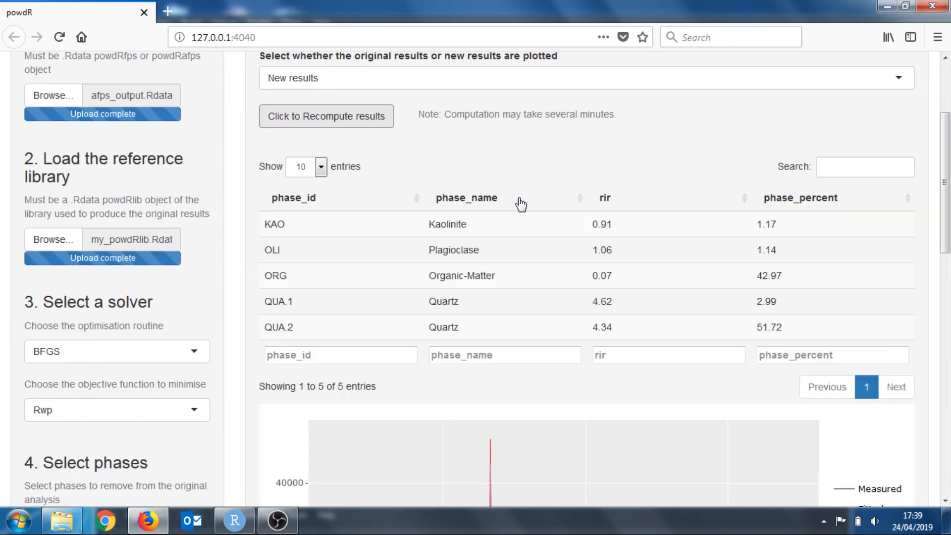
pyautogui.scroll(-7, 521, 203)
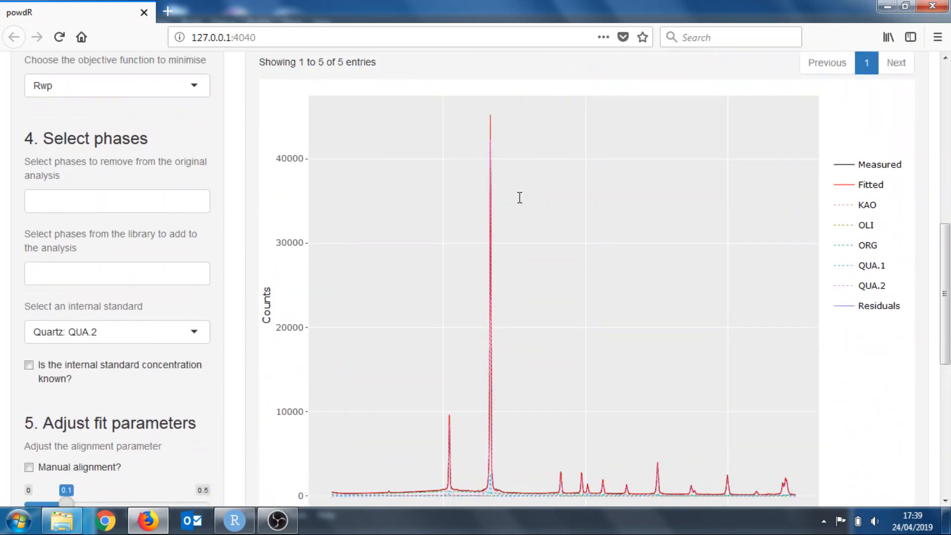
pyautogui.scroll(-4, 518, 196)
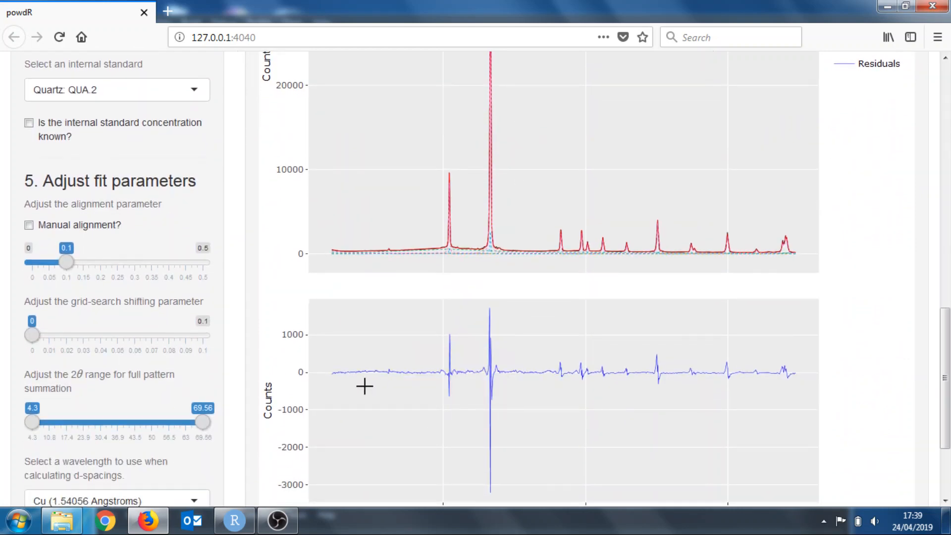
# Inspect the fit around the peak just above 20° 2theta, restore the full range, and zoom in on the base of the two strongest peaks.
pyautogui.moveTo(388, 365)
pyautogui.moveTo(426, 148); pyautogui.dragTo(483, 258)
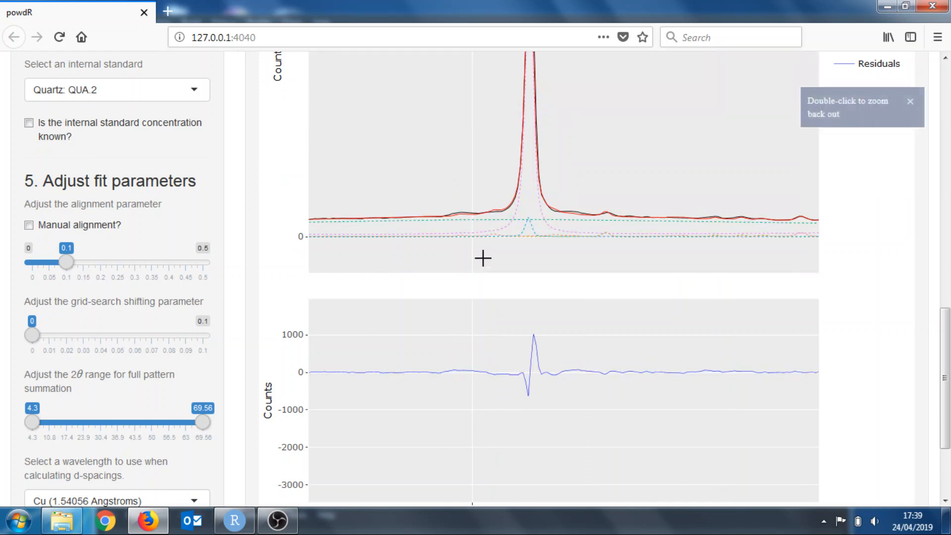
pyautogui.doubleClick(591, 150)
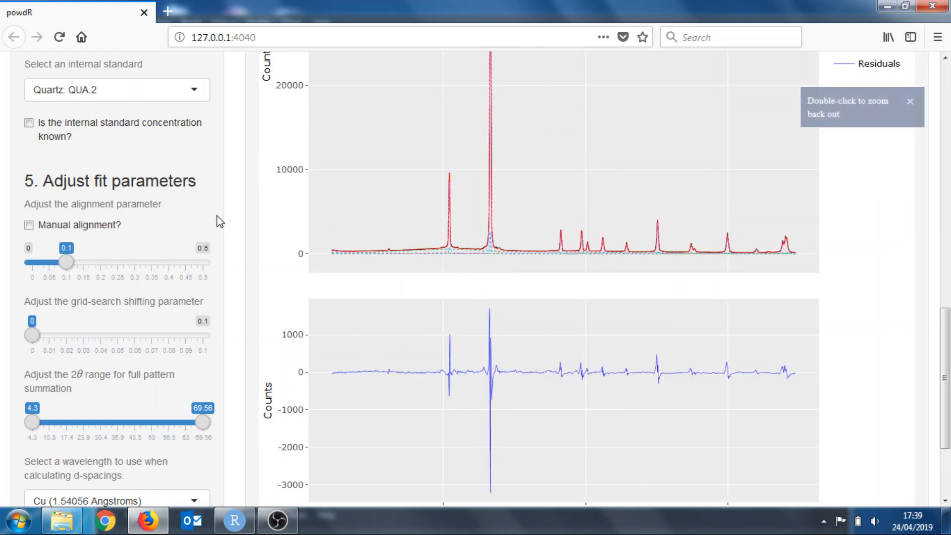
pyautogui.scroll(3, 238, 213)
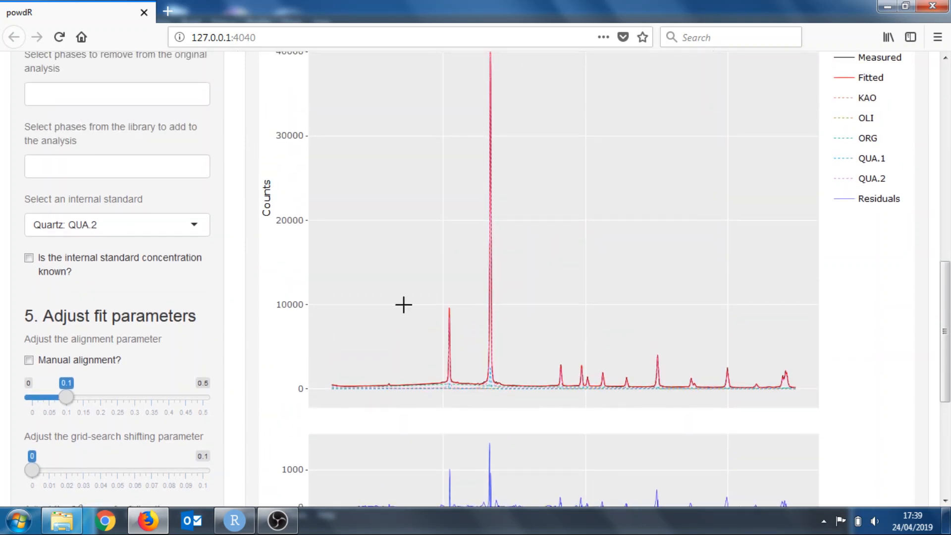
pyautogui.moveTo(396, 284); pyautogui.dragTo(562, 395)
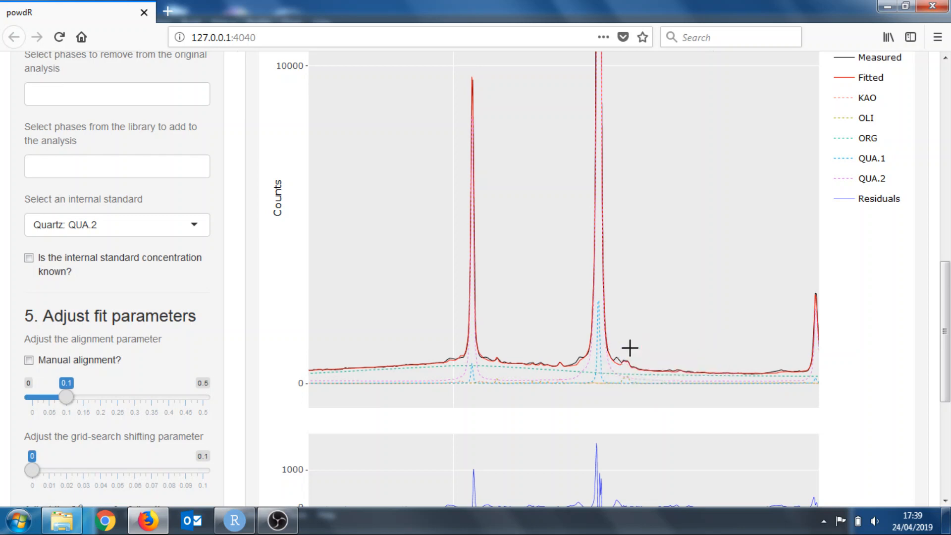
# Add the library phases Plagioclase: ALB, K-feldspar: FEL, K-feldspar: ORT and K-feldspar: SAN to the analysis.
pyautogui.scroll(3, 316, 197)
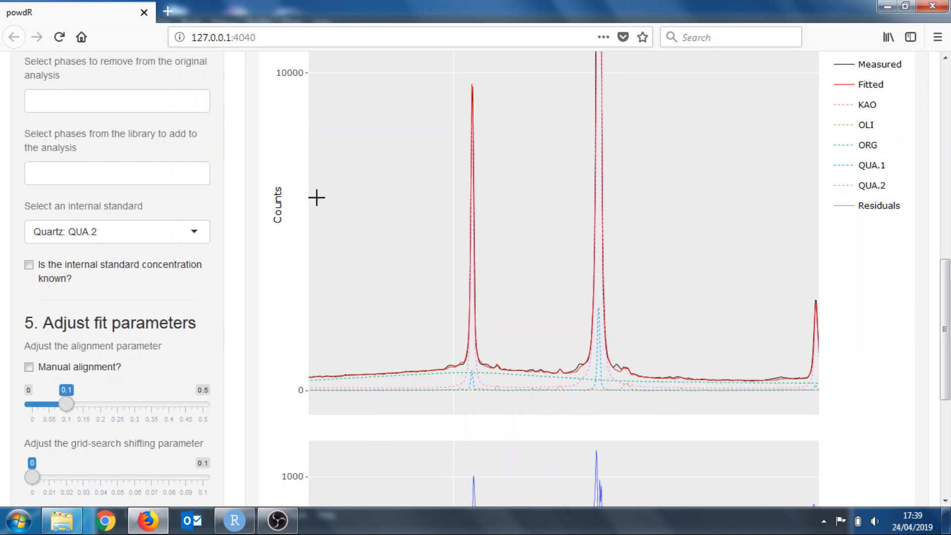
pyautogui.click(166, 283)
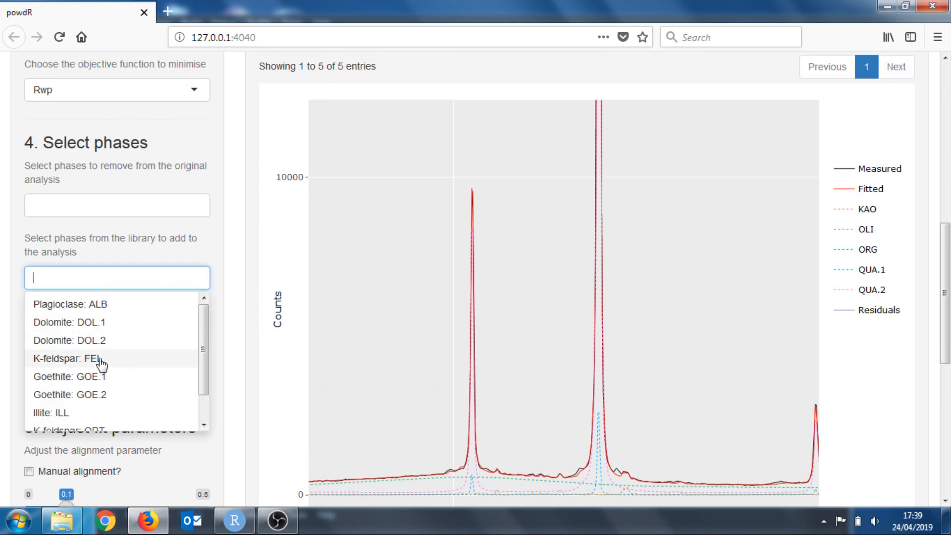
pyautogui.click(99, 310)
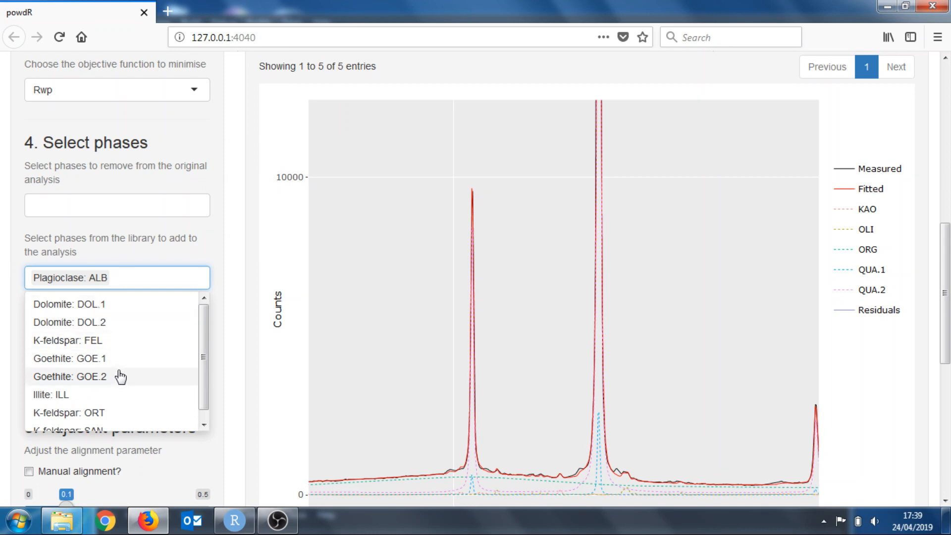
pyautogui.click(100, 340)
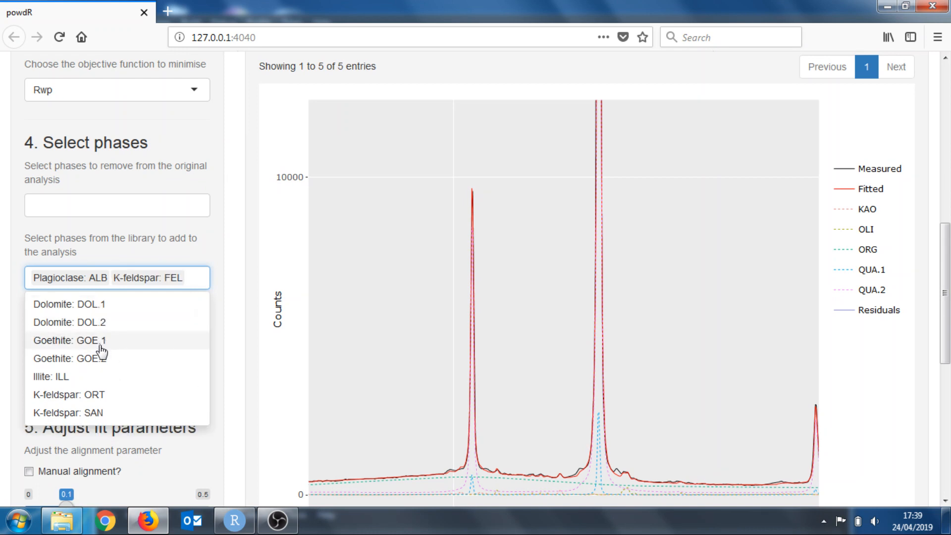
pyautogui.click(101, 395)
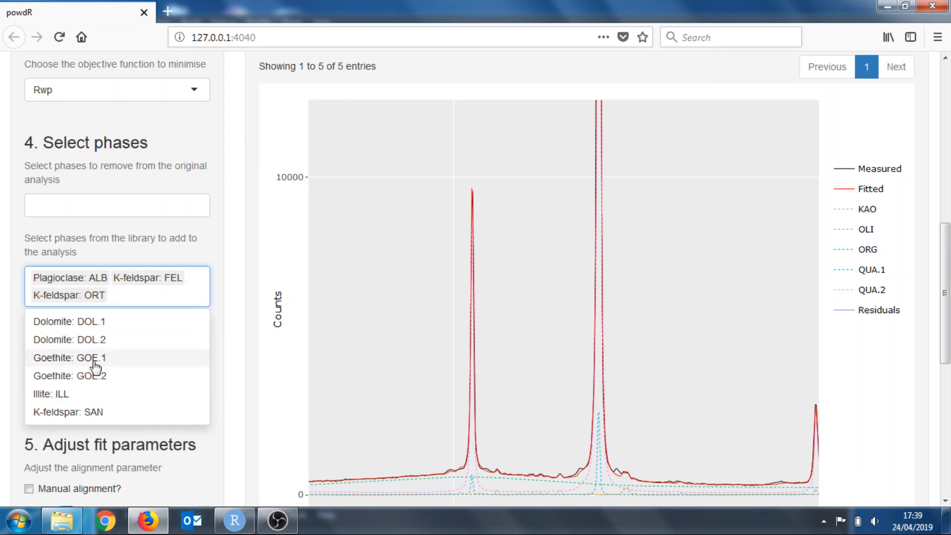
pyautogui.click(92, 414)
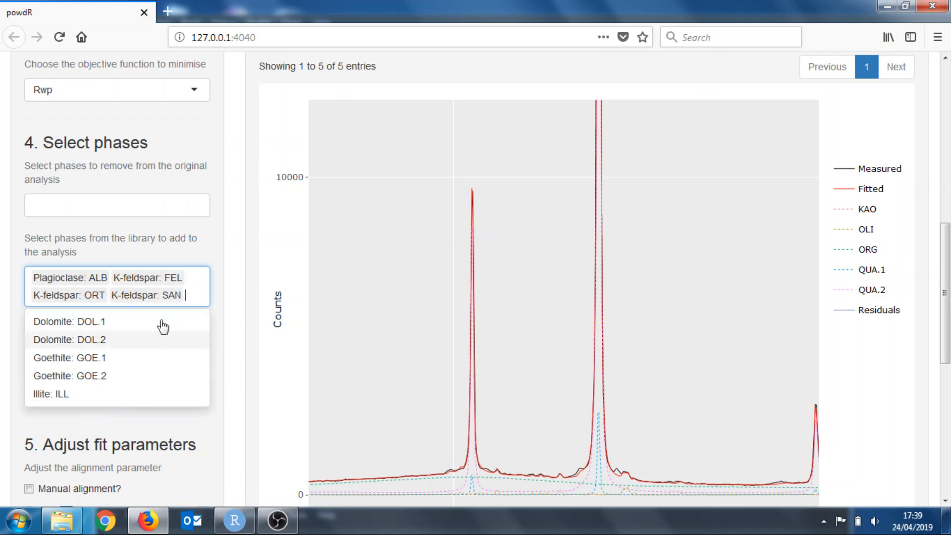
pyautogui.click(228, 288)
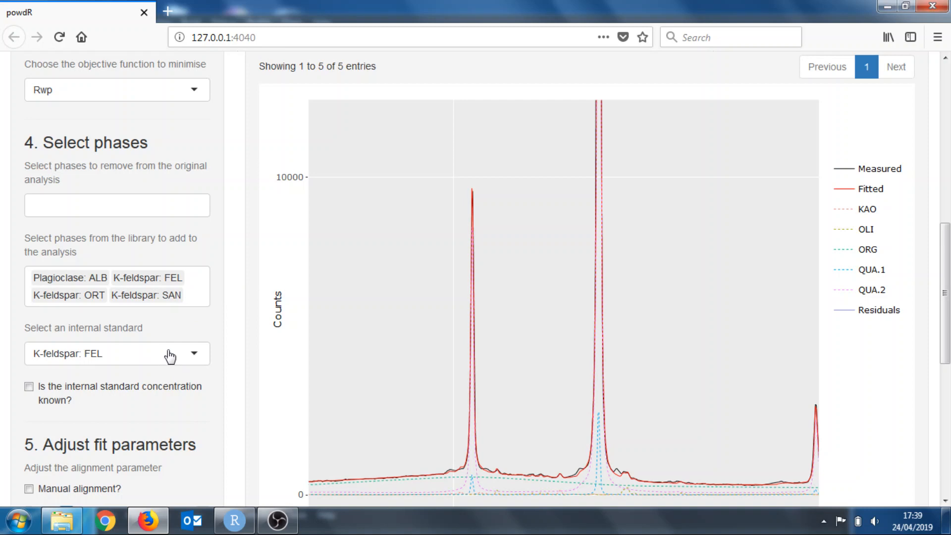
# Set the internal standard to Quartz: QUA.2 for the analysis with the added phases.
pyautogui.click(169, 355)
pyautogui.scroll(-1, 140, 447)
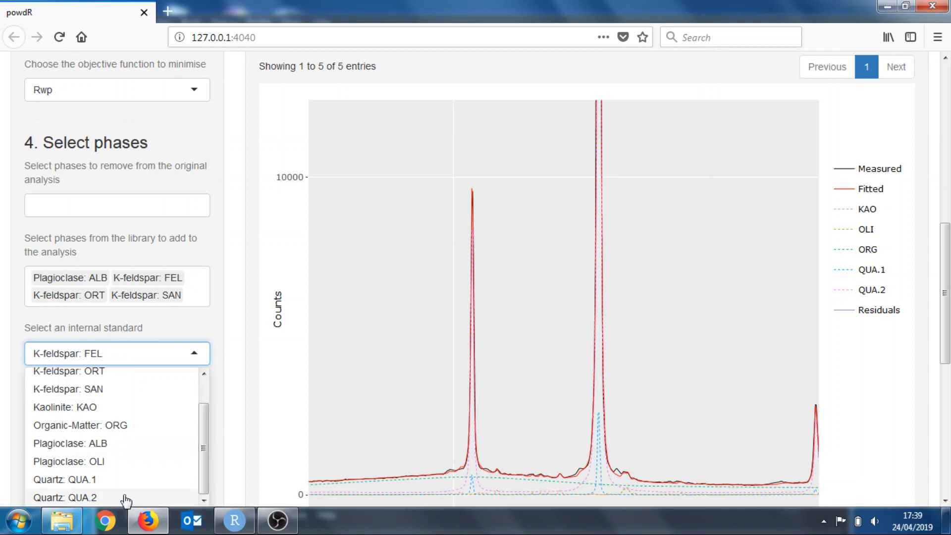
pyautogui.click(126, 497)
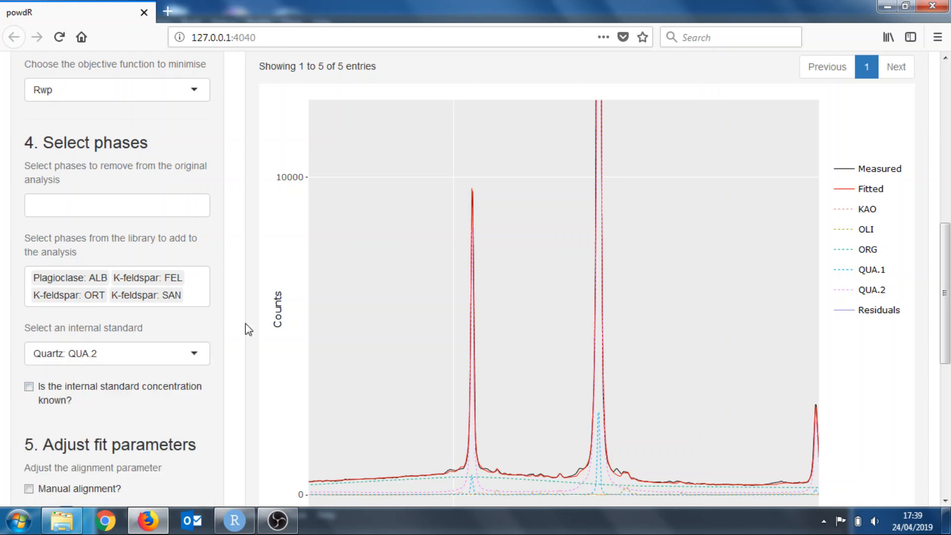
# Review the fit parameters and recompute the results with the added feldspar phases.
pyautogui.scroll(-5, 245, 329)
pyautogui.scroll(-2, 246, 329)
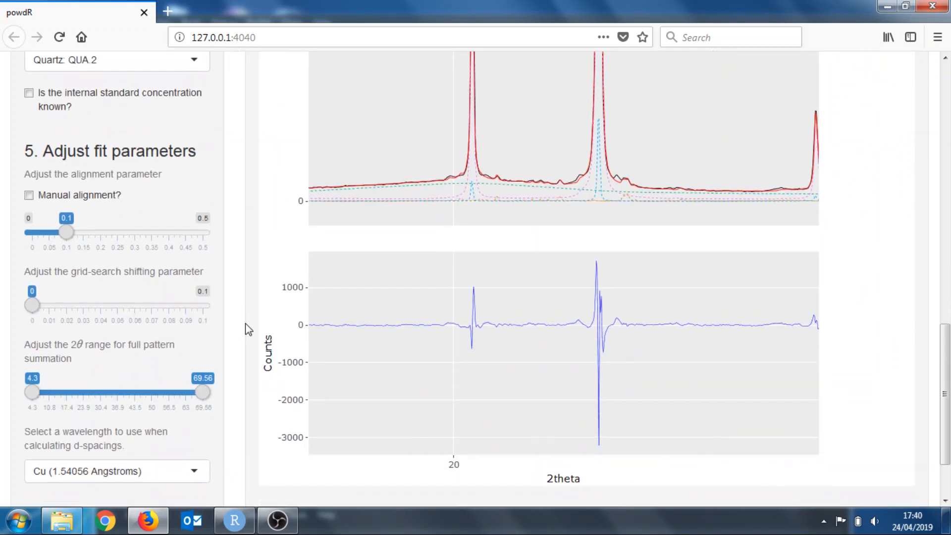
pyautogui.scroll(15, 246, 329)
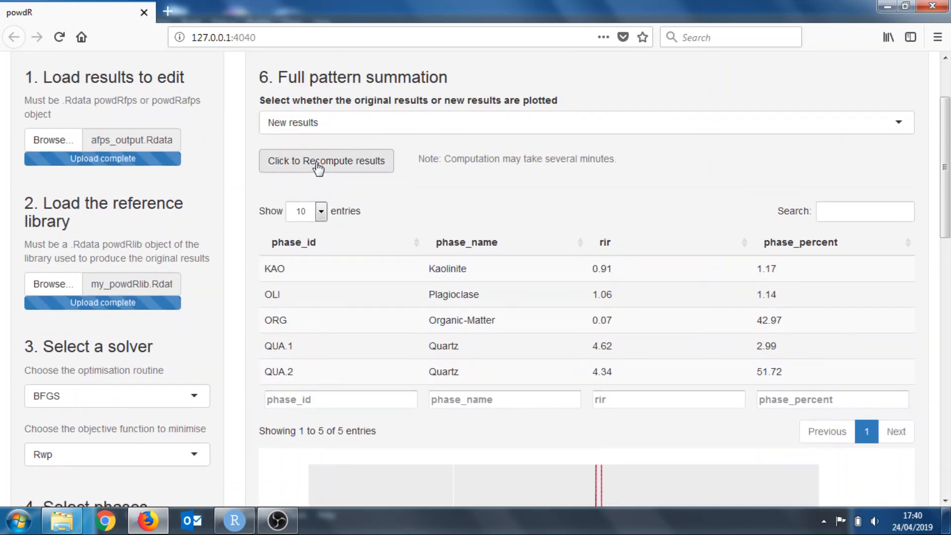
pyautogui.click(317, 167)
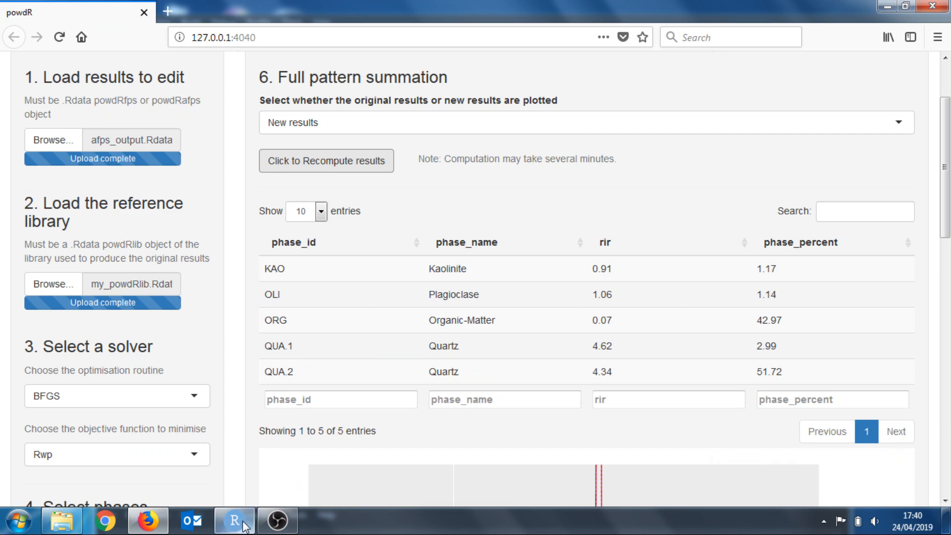
# Follow the computation log in the RStudio console until the summation completes, and return to powdR in Firefox.
pyautogui.moveTo(234, 521)
pyautogui.click(243, 470)
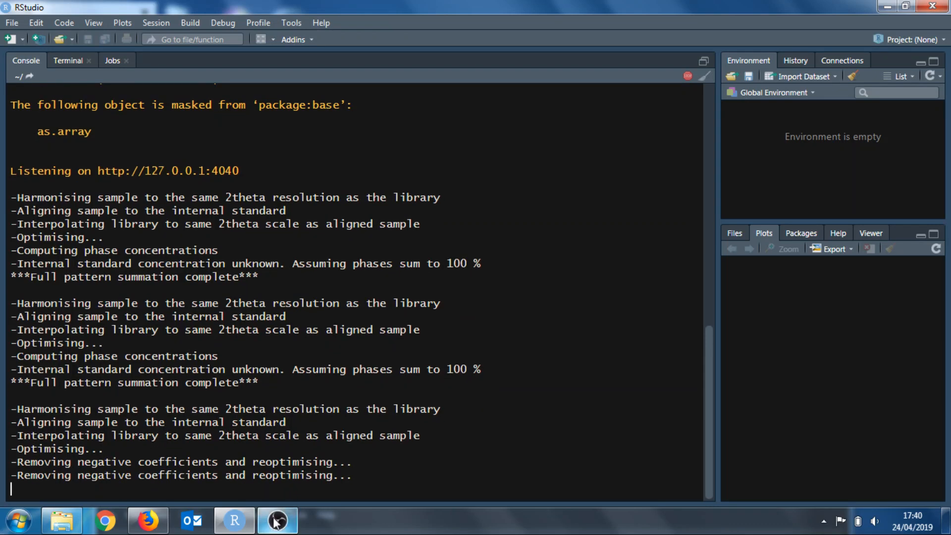
pyautogui.moveTo(278, 522)
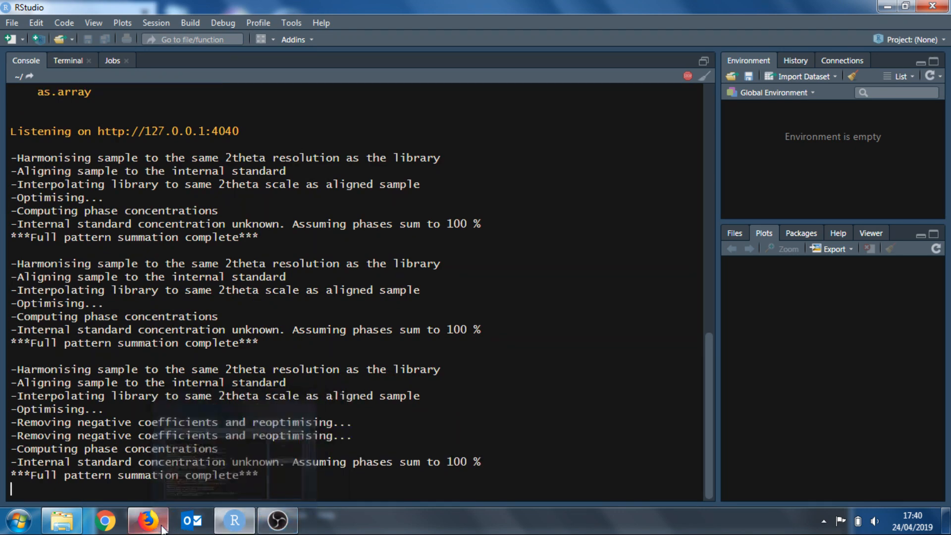
pyautogui.moveTo(241, 528)
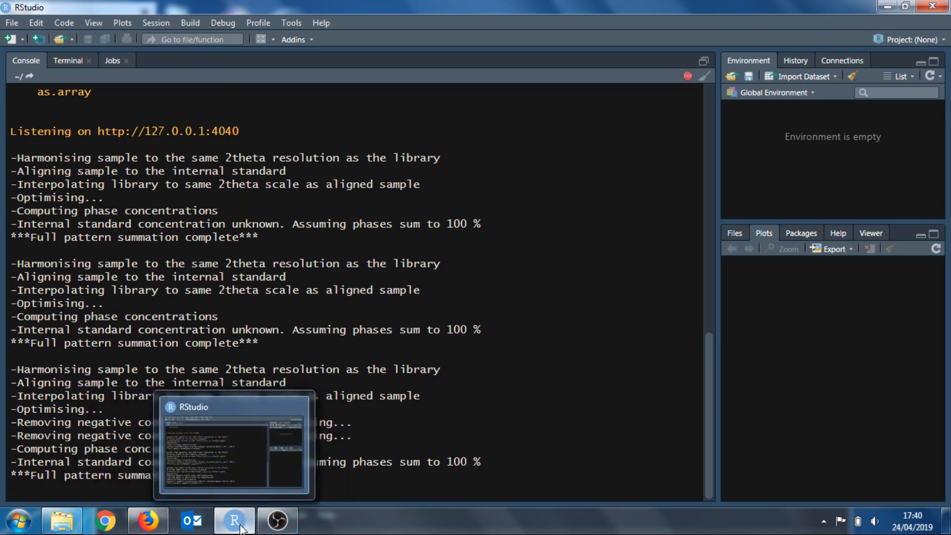
pyautogui.click(148, 522)
# Review the updated phase table, zoom in on the lower part of the fitted peaks, and check the residuals and download options.
pyautogui.scroll(-8, 505, 370)
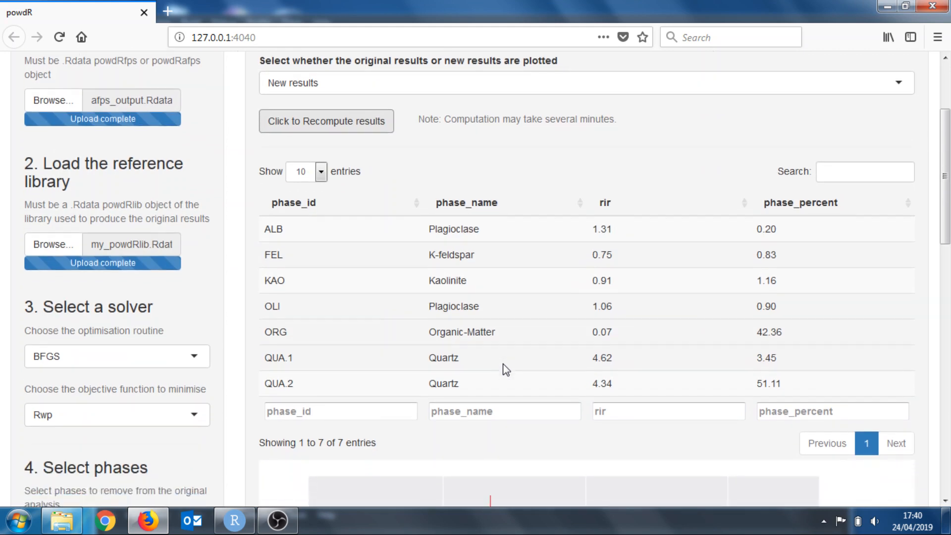
pyautogui.scroll(-2, 502, 364)
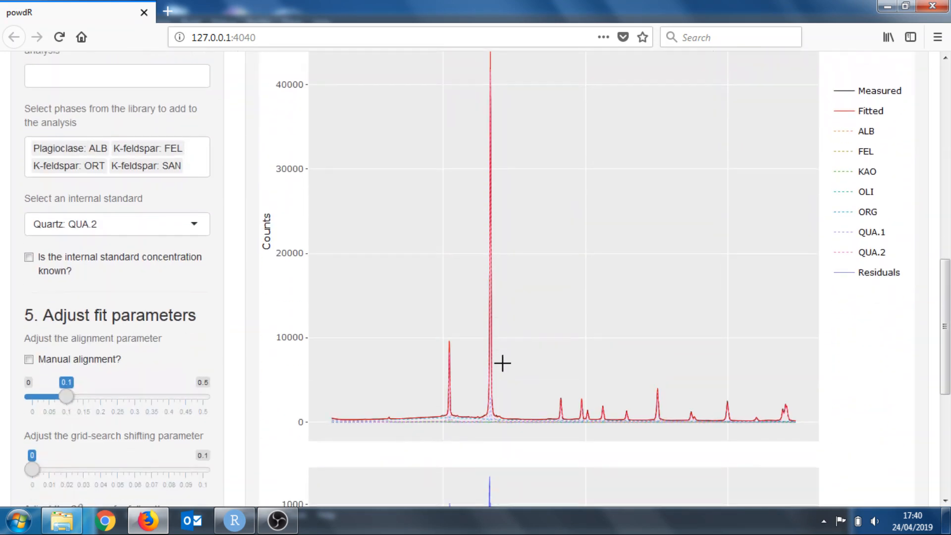
pyautogui.moveTo(385, 430); pyautogui.dragTo(592, 329)
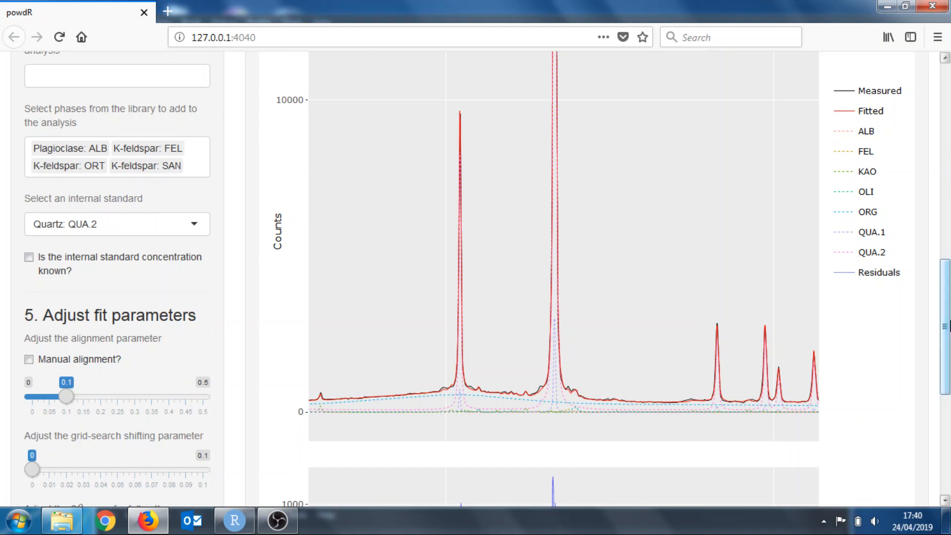
pyautogui.moveTo(946, 327); pyautogui.dragTo(950, 419)
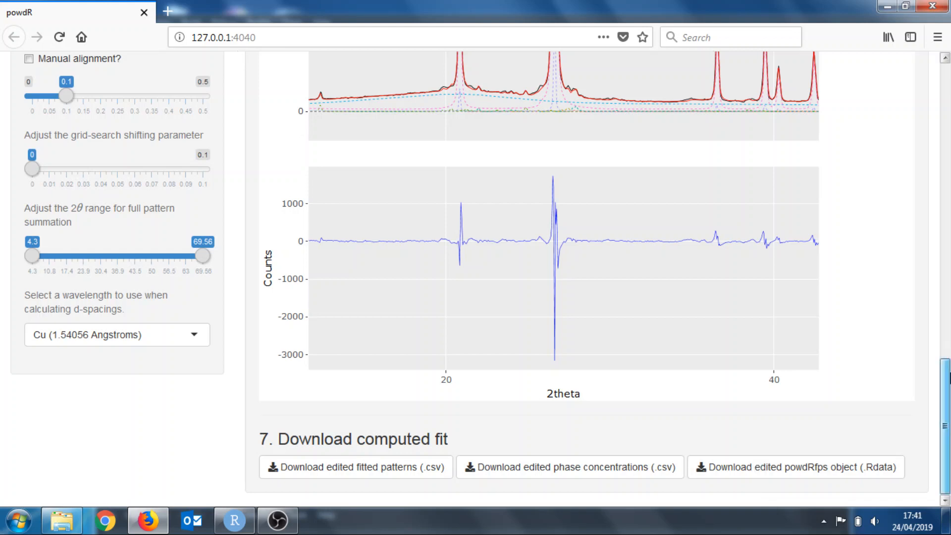
# Open powdR's Help page with the video tutorials.
pyautogui.moveTo(946, 376); pyautogui.dragTo(946, 74)
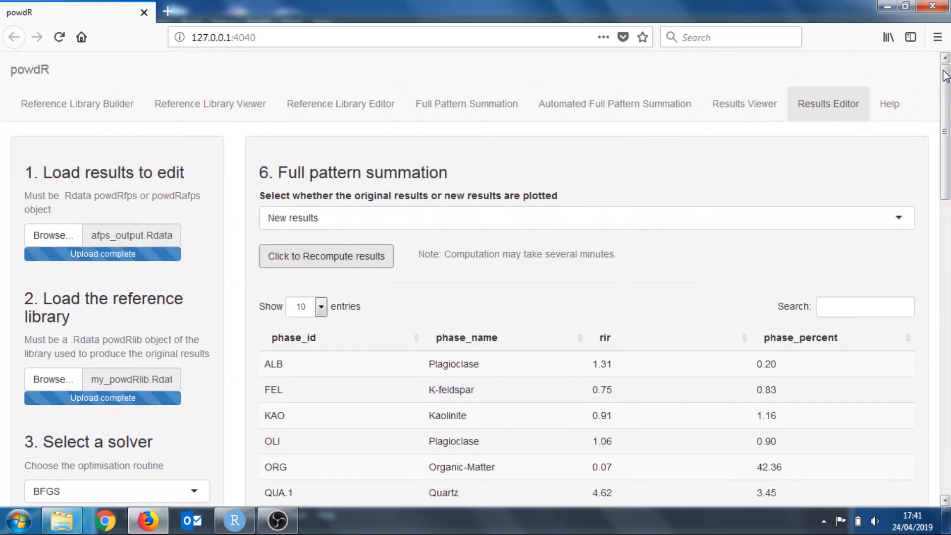
pyautogui.click(891, 112)
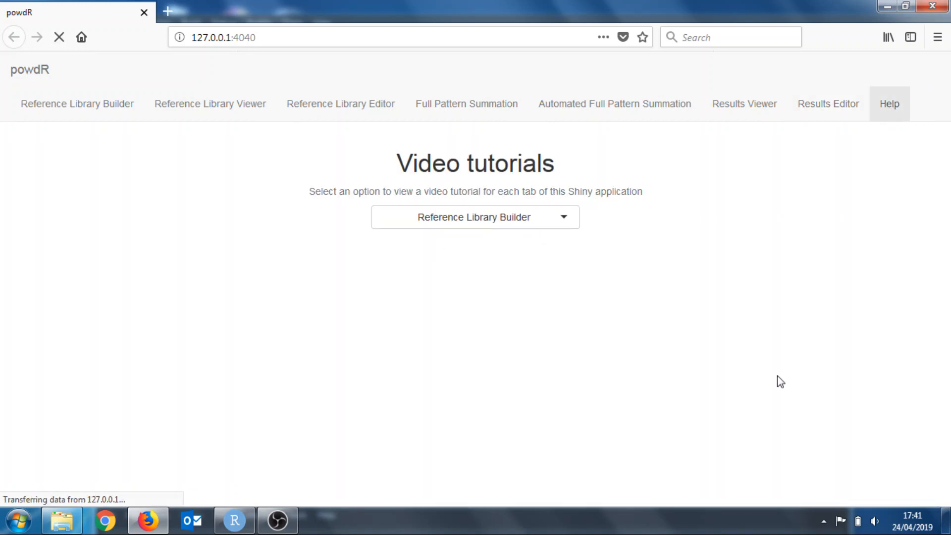
pyautogui.click(824, 522)
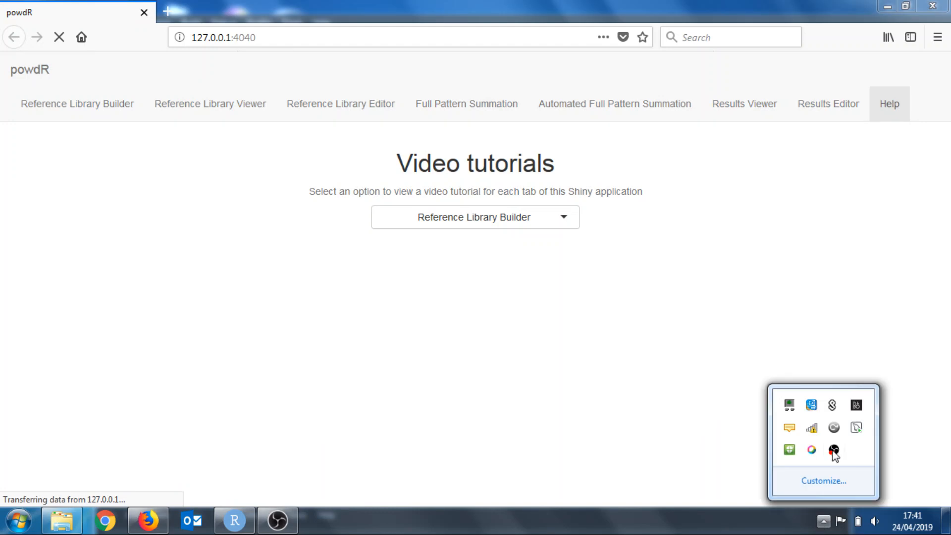
# Check the available wireless network connections, and return to the Results Editor to view the recomputed phase table.
pyautogui.click(812, 432)
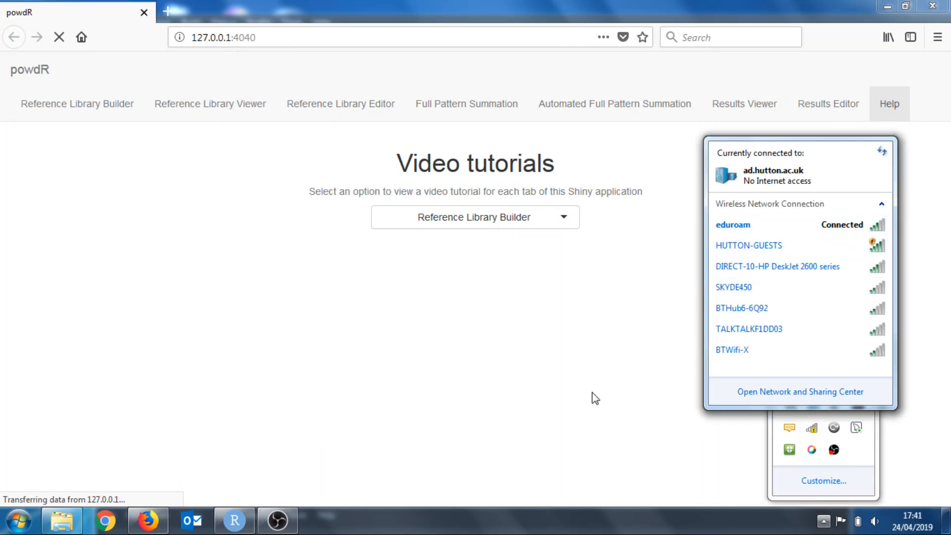
pyautogui.click(596, 399)
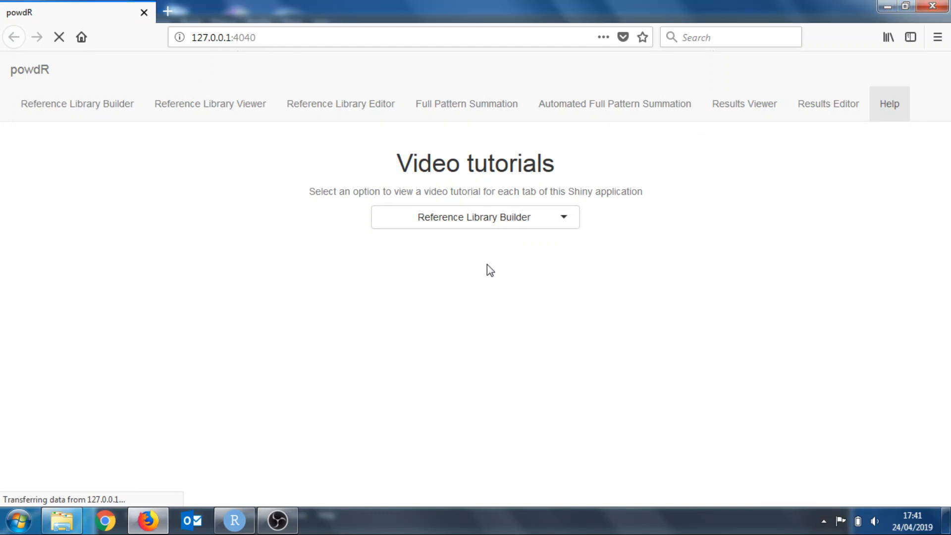
pyautogui.click(813, 107)
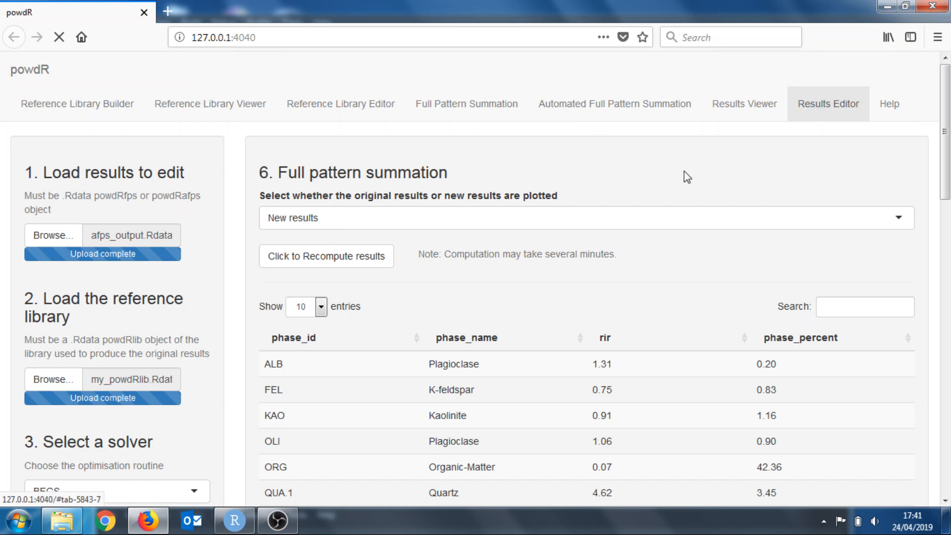
pyautogui.click(824, 523)
pyautogui.click(798, 251)
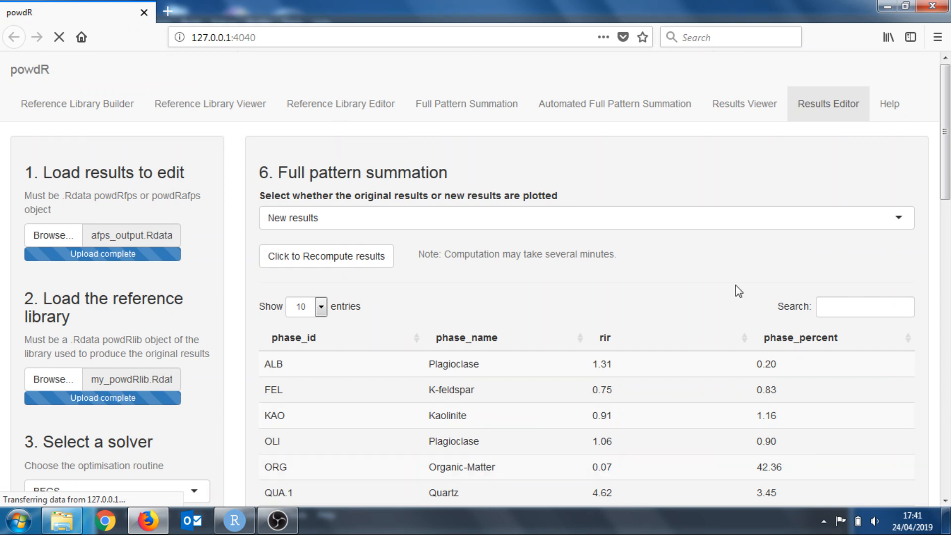
pyautogui.scroll(-2, 736, 285)
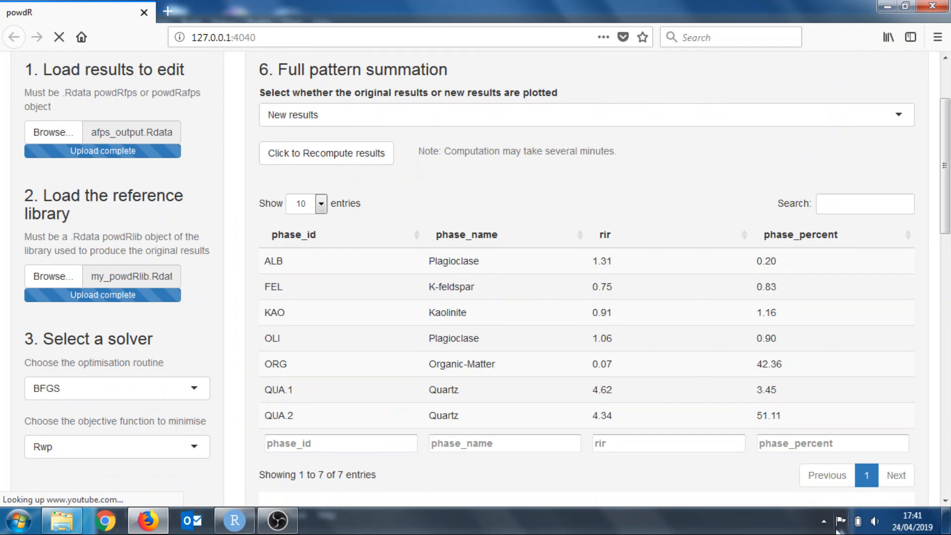
pyautogui.click(823, 522)
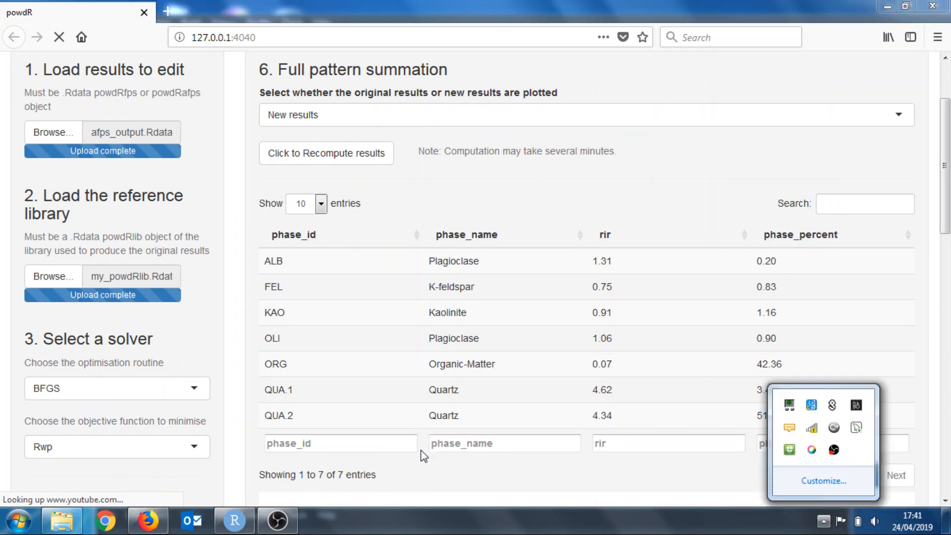
pyautogui.click(278, 520)
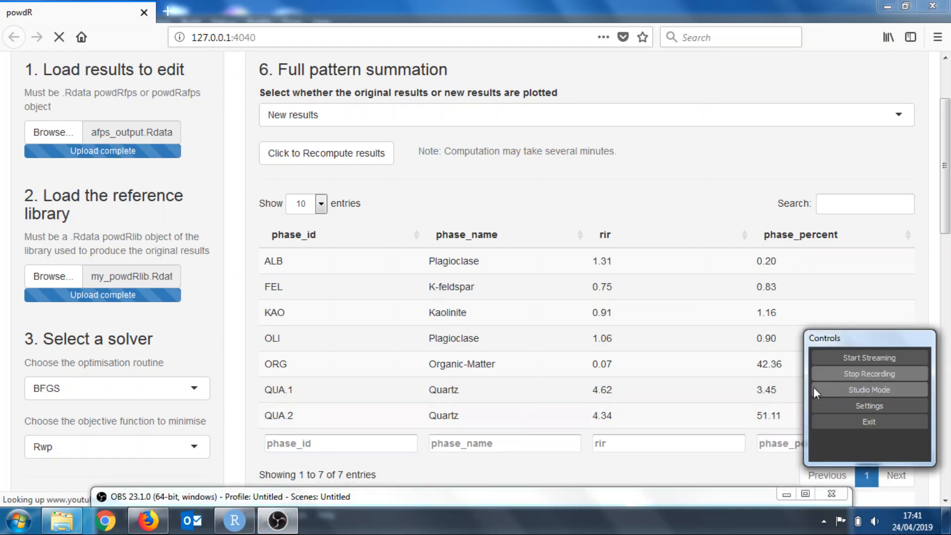